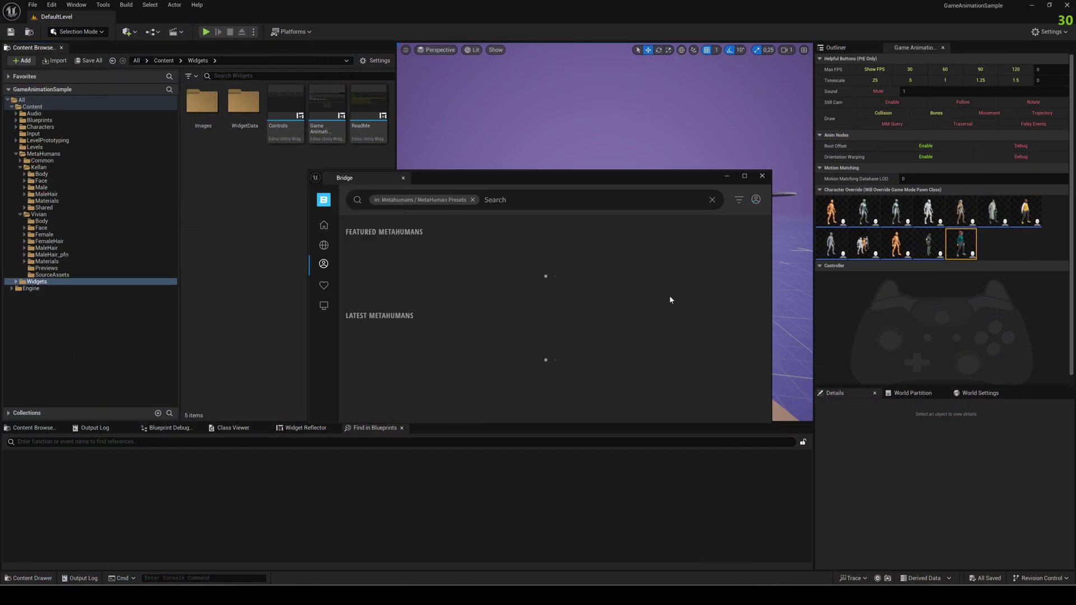
Download the Danielle MetaHuman preset in Quixel Bridge and add her to the project.
{"action": "left_click", "coordinate": [709, 402]}
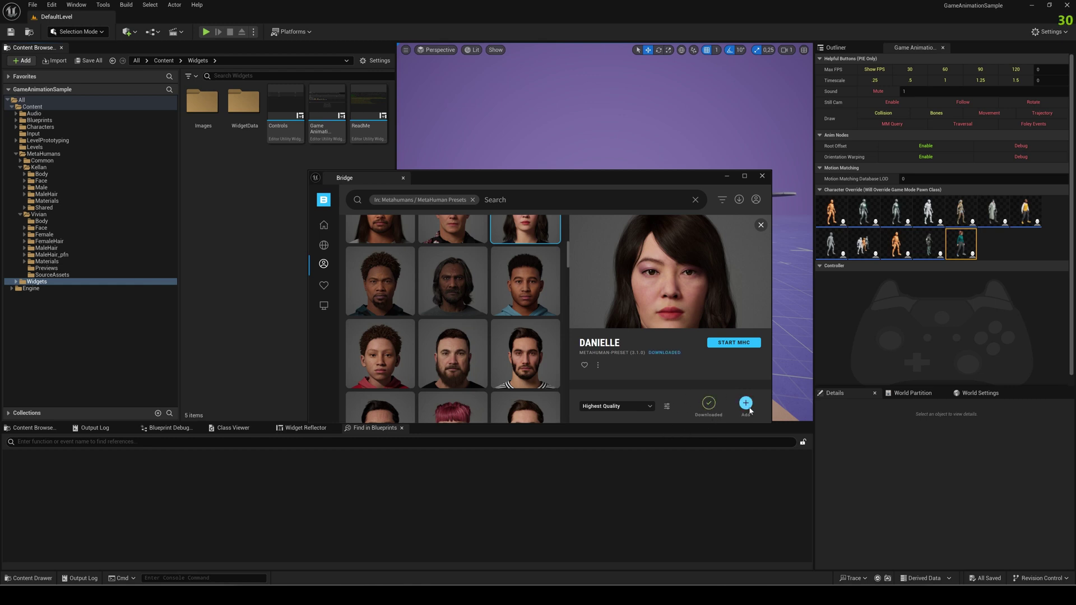
{"action": "left_click", "coordinate": [746, 402]}
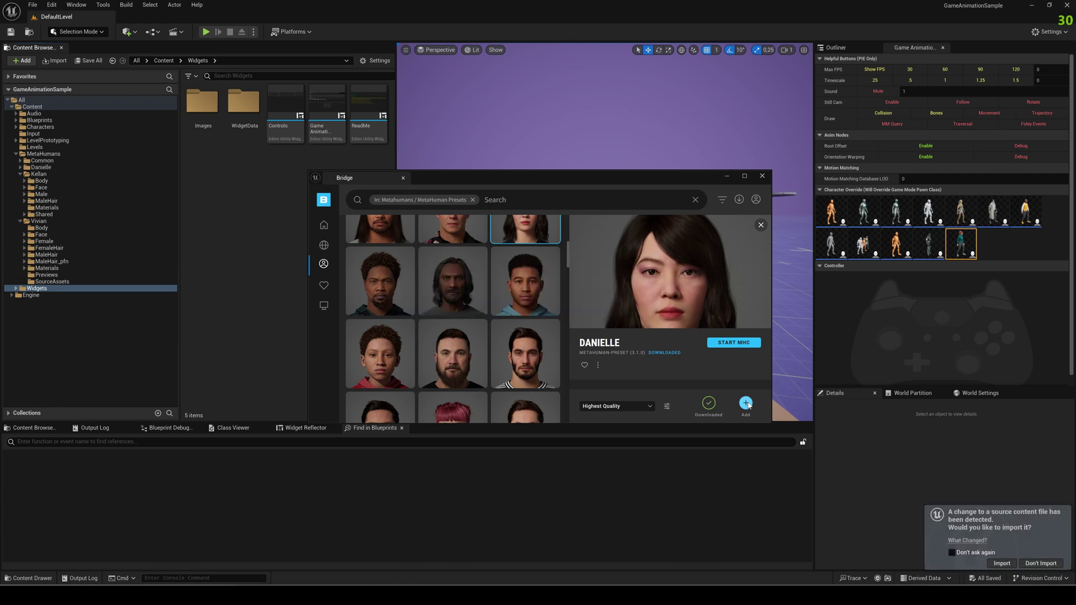
Accept the source and DNA import prompts, dismiss the warning, re-add Danielle, and expand her folder.
{"action": "left_click", "coordinate": [1000, 564]}
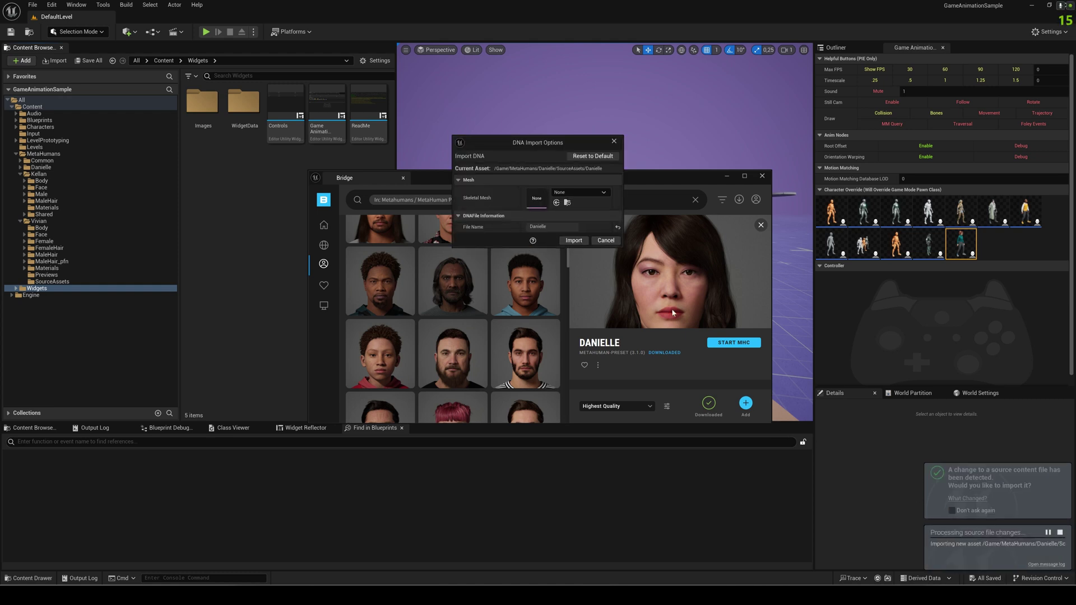
{"action": "left_click", "coordinate": [573, 241]}
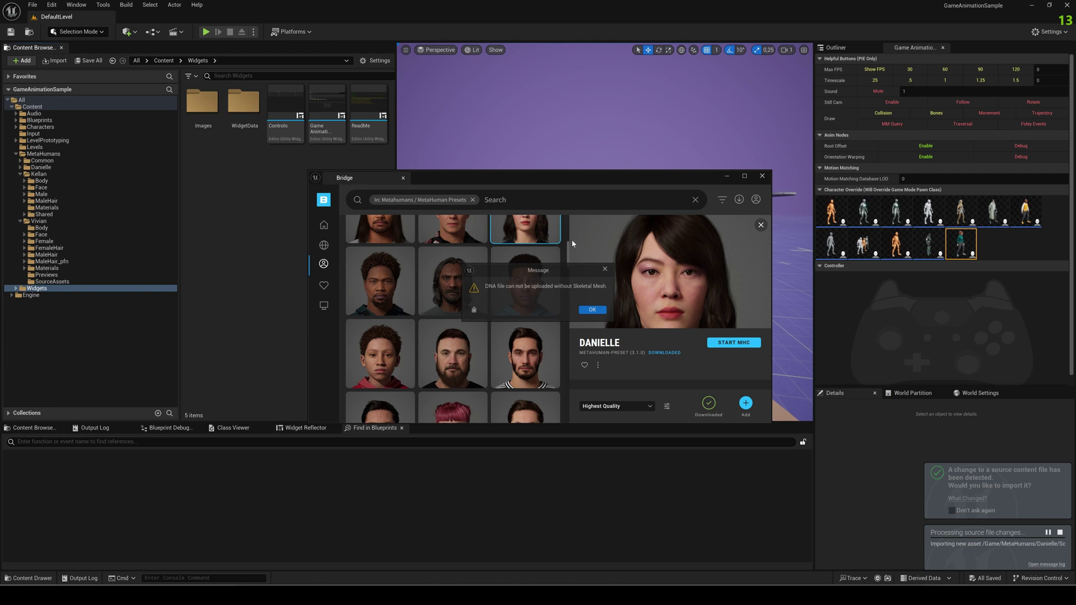
{"action": "left_click", "coordinate": [592, 310]}
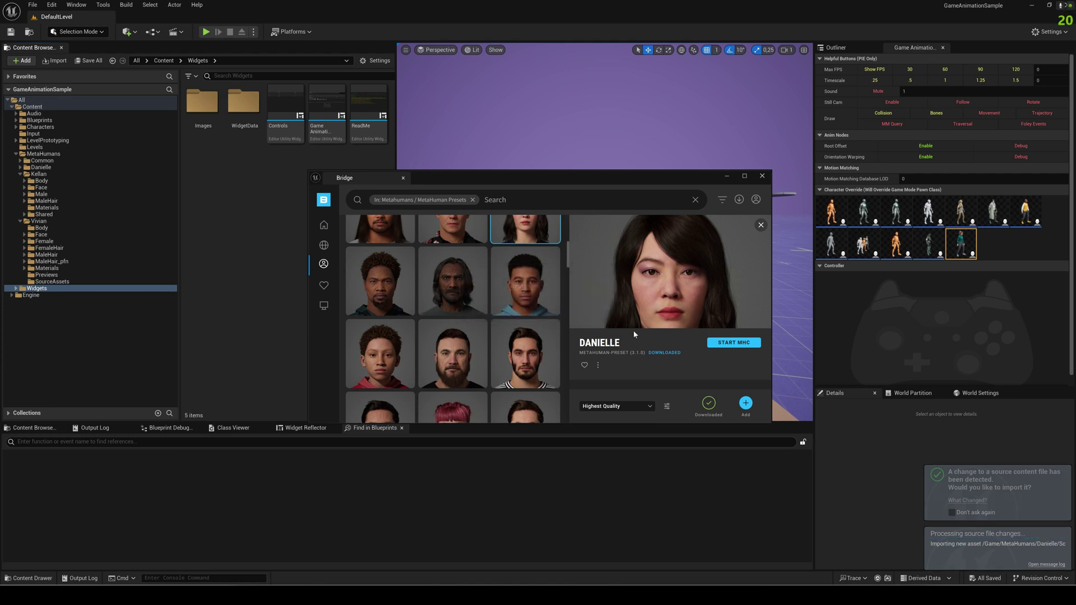
{"action": "left_click", "coordinate": [745, 404]}
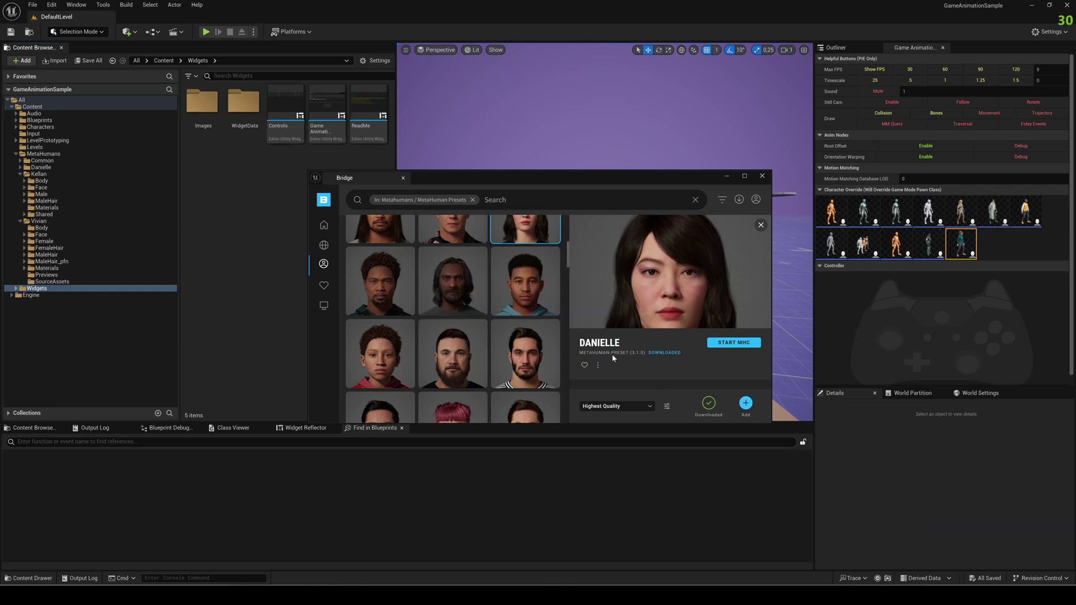
{"action": "left_click", "coordinate": [20, 168]}
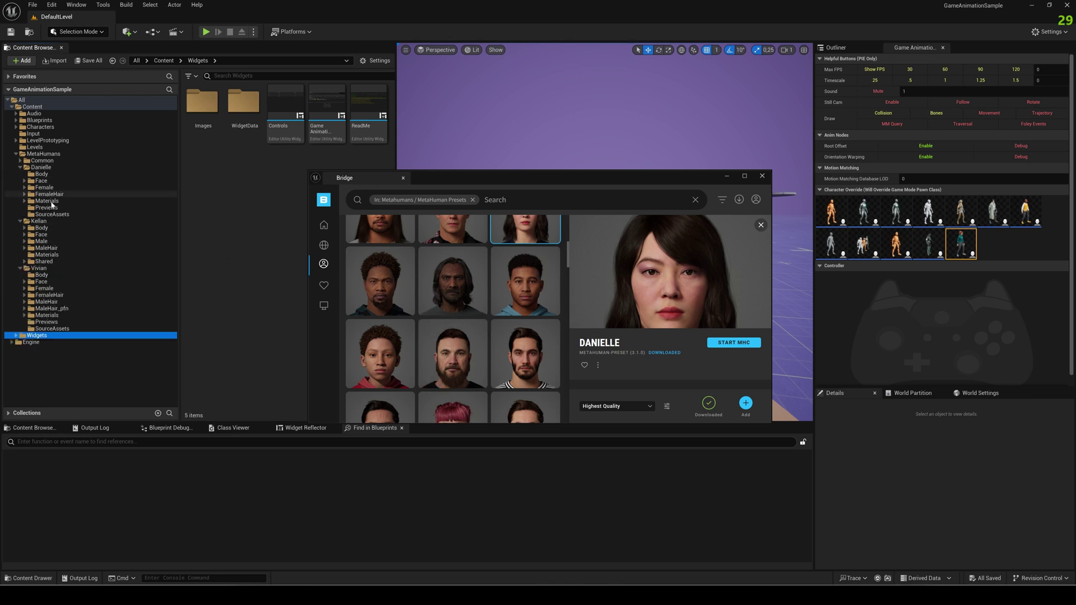
Search 'kel' and copy CBP_SandboxCharacter_Metahuman_Kellan into the Danielle folder.
{"action": "left_click", "coordinate": [761, 176]}
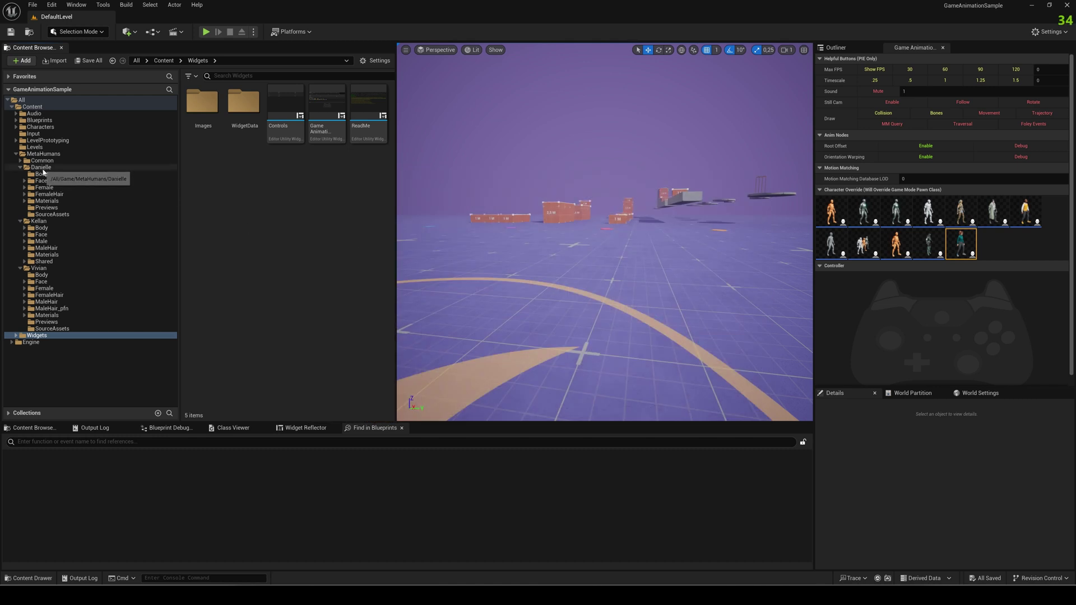
{"action": "left_click", "coordinate": [33, 107]}
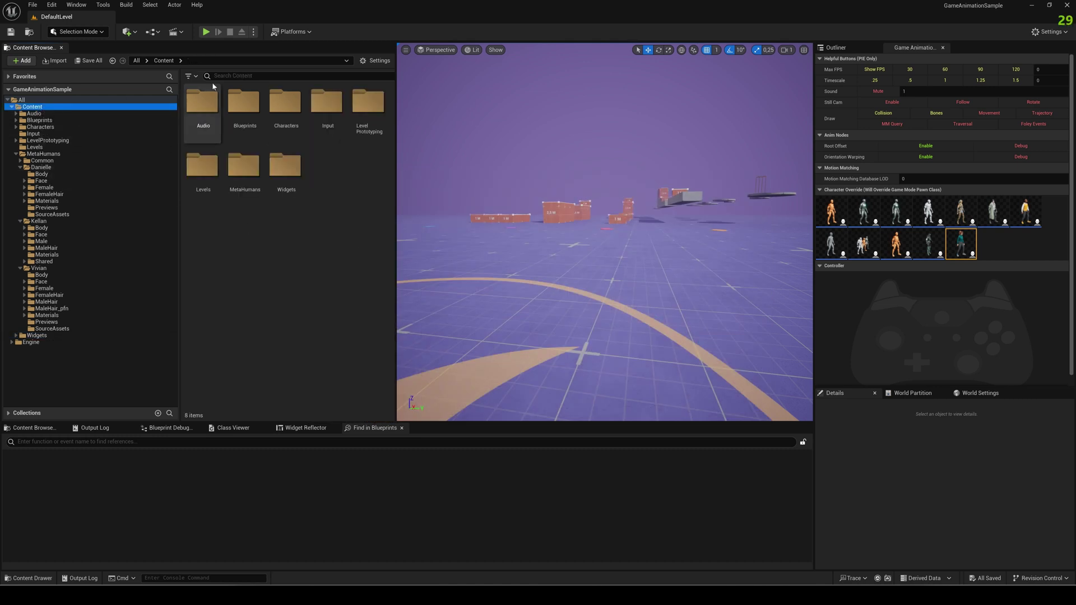
{"action": "type", "text": "kellan"}
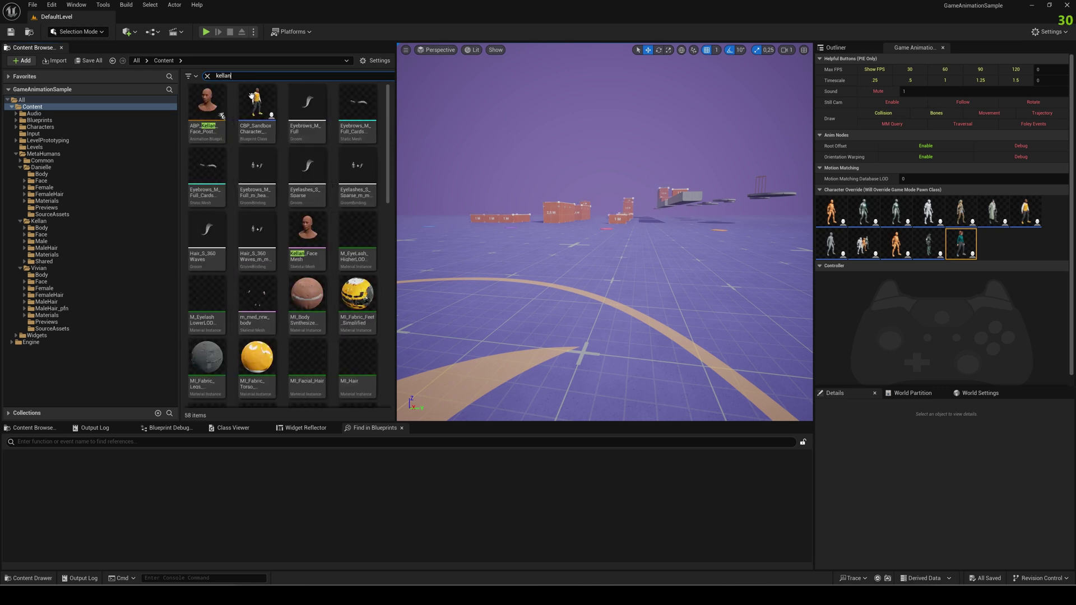
{"action": "left_click", "coordinate": [252, 96]}
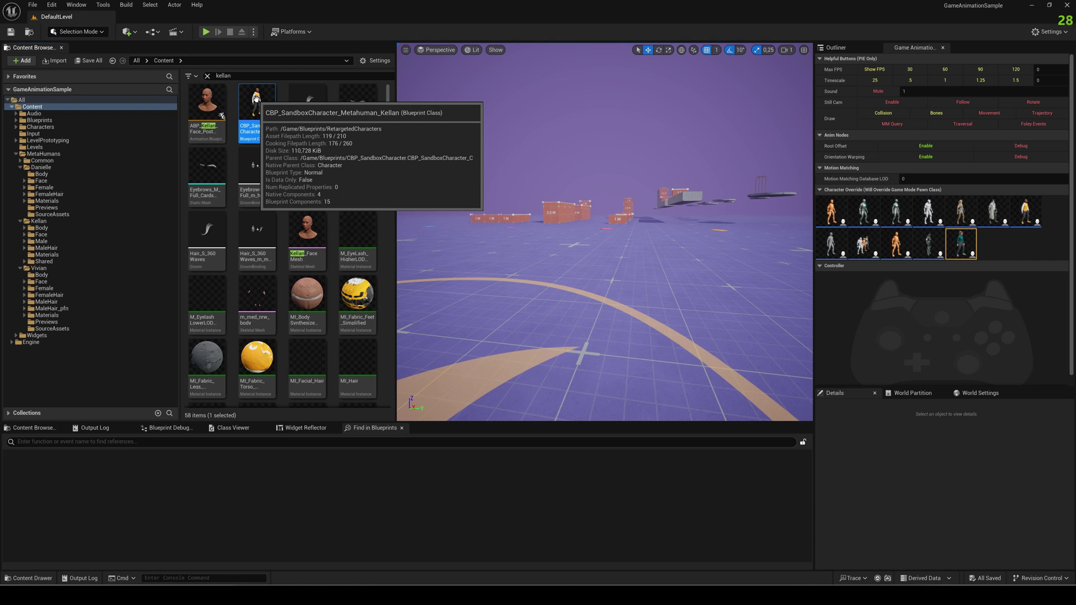
{"action": "left_click_drag", "start_coordinate": [256, 98], "coordinate": [62, 169]}
{"action": "left_click", "coordinate": [93, 194]}
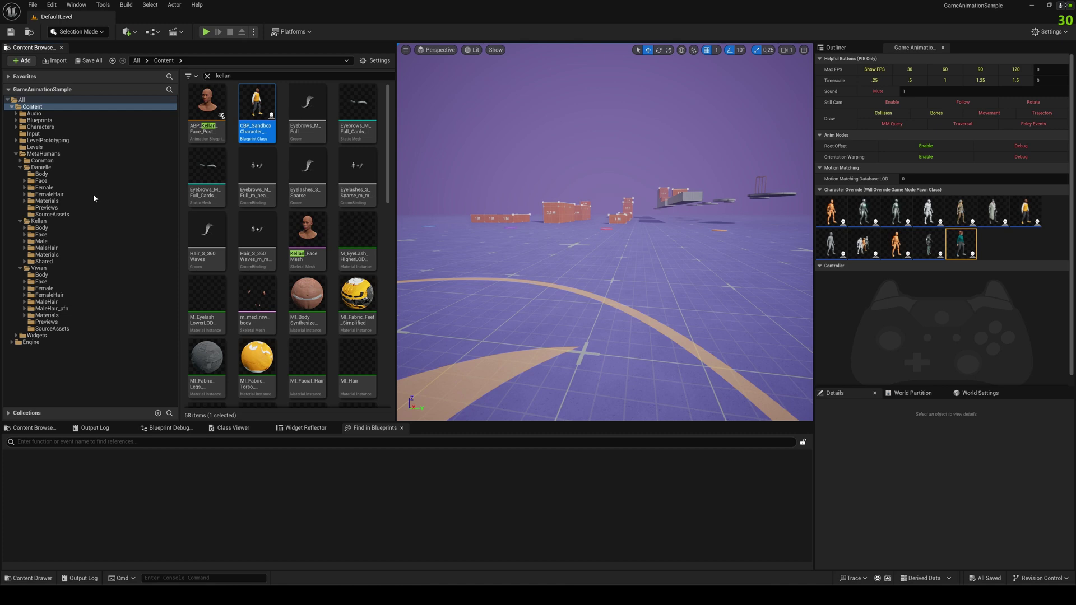
{"action": "double_click", "coordinate": [262, 107]}
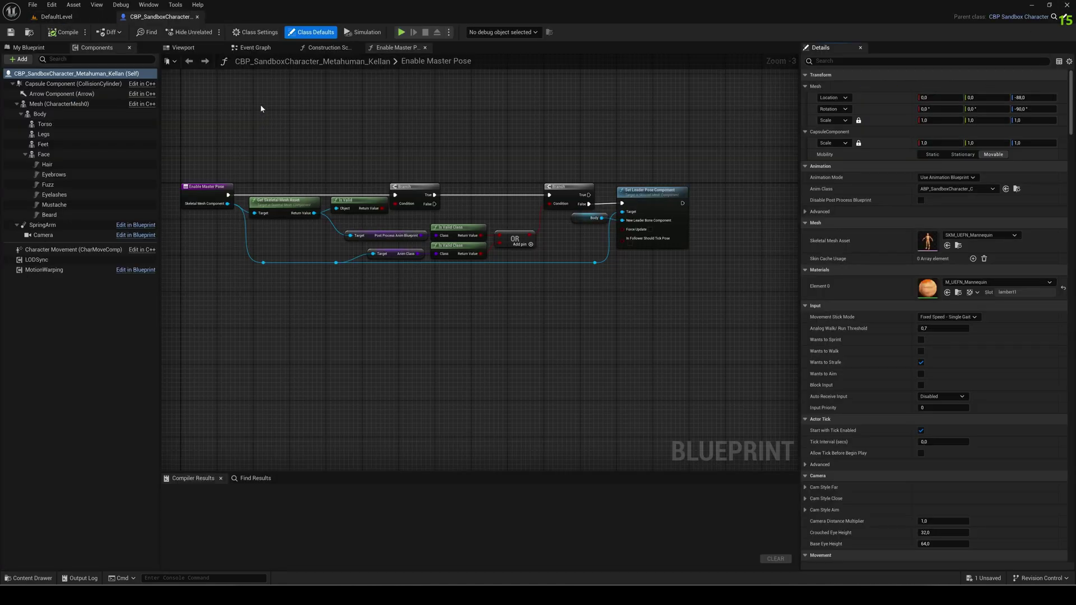
{"action": "left_click", "coordinate": [64, 15]}
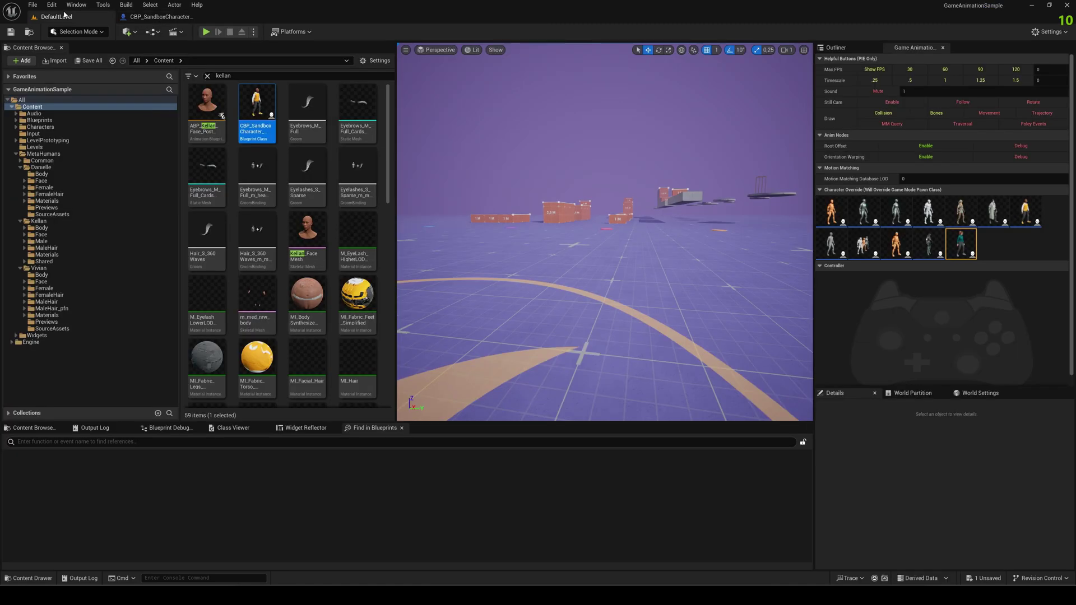
Rename the copied blueprint in the Danielle folder to CBP_SandboxCharacter_Metahuman_Danielle.
{"action": "left_click", "coordinate": [40, 166]}
{"action": "left_click", "coordinate": [208, 76]}
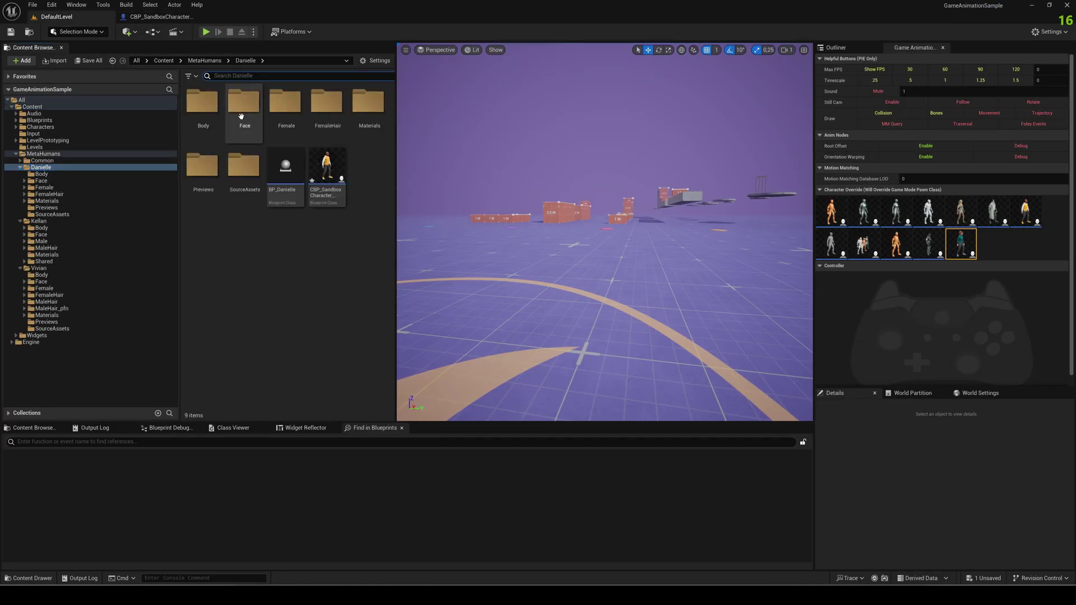
{"action": "left_click", "coordinate": [318, 173]}
{"action": "key", "text": "F2"}
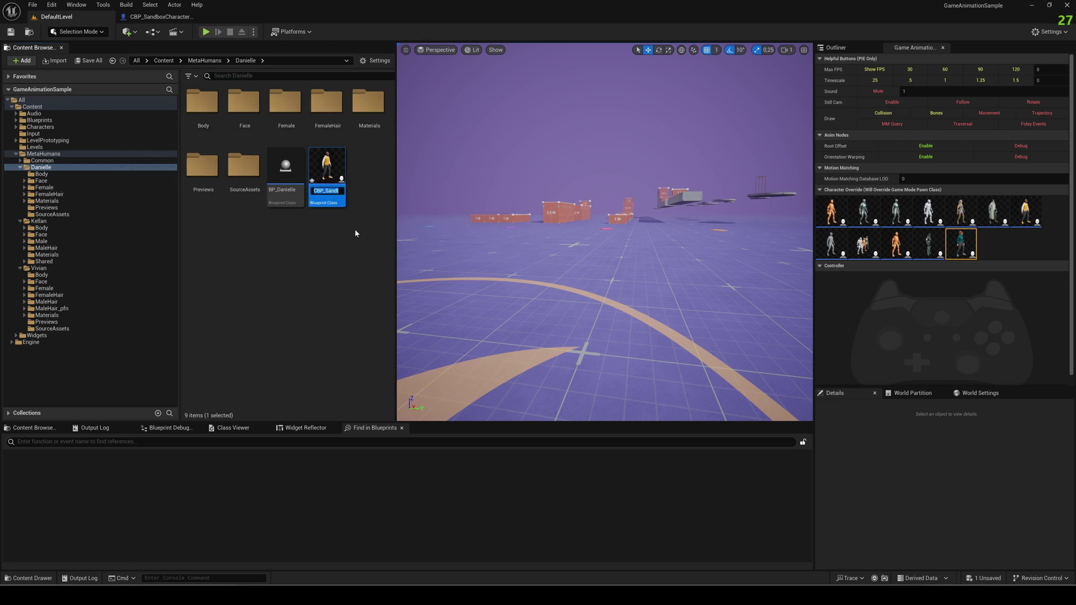
{"action": "type", "text": "CBP_Metahuman_K"}
{"action": "key", "text": "BackSpace"}
{"action": "type", "text": "Danielle"}
{"action": "key", "text": "Escape"}
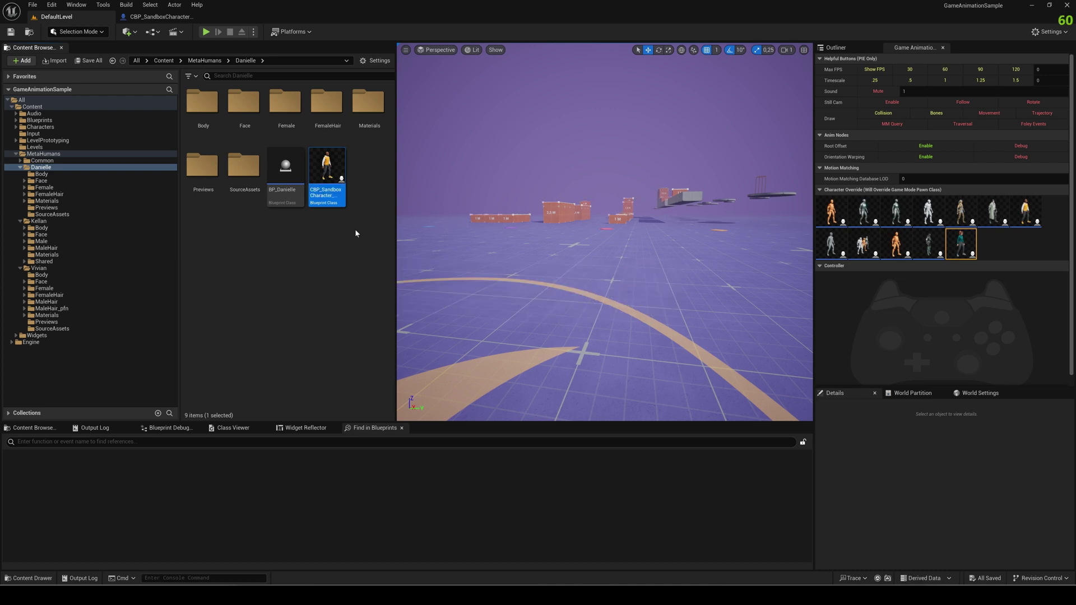
Inspect the BP_Danielle blueprint, then select the renamed Danielle character blueprint.
{"action": "mouse_move", "coordinate": [317, 177]}
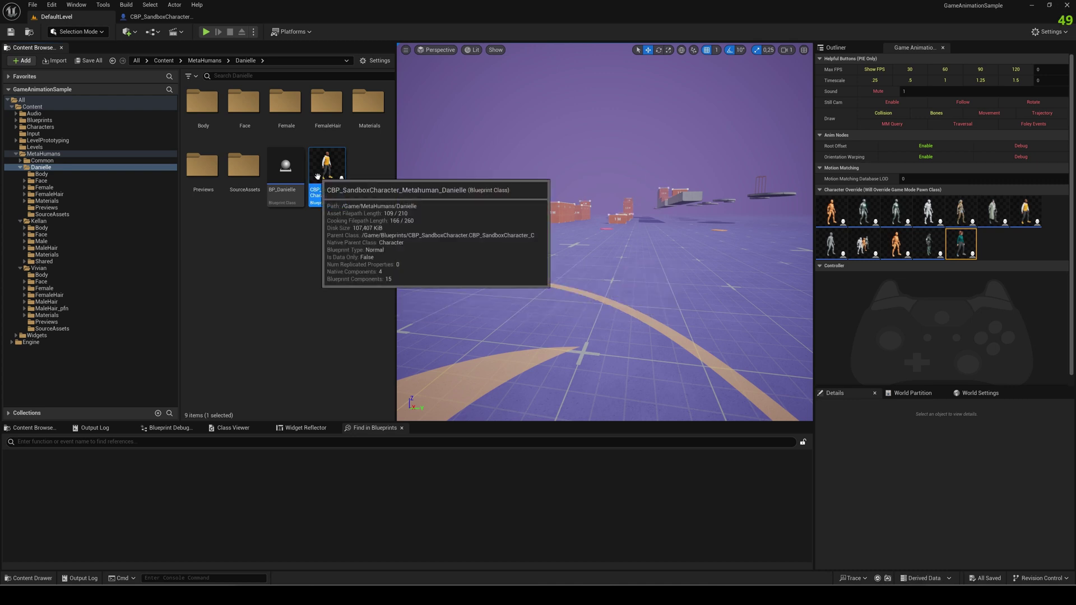
{"action": "double_click", "coordinate": [286, 171]}
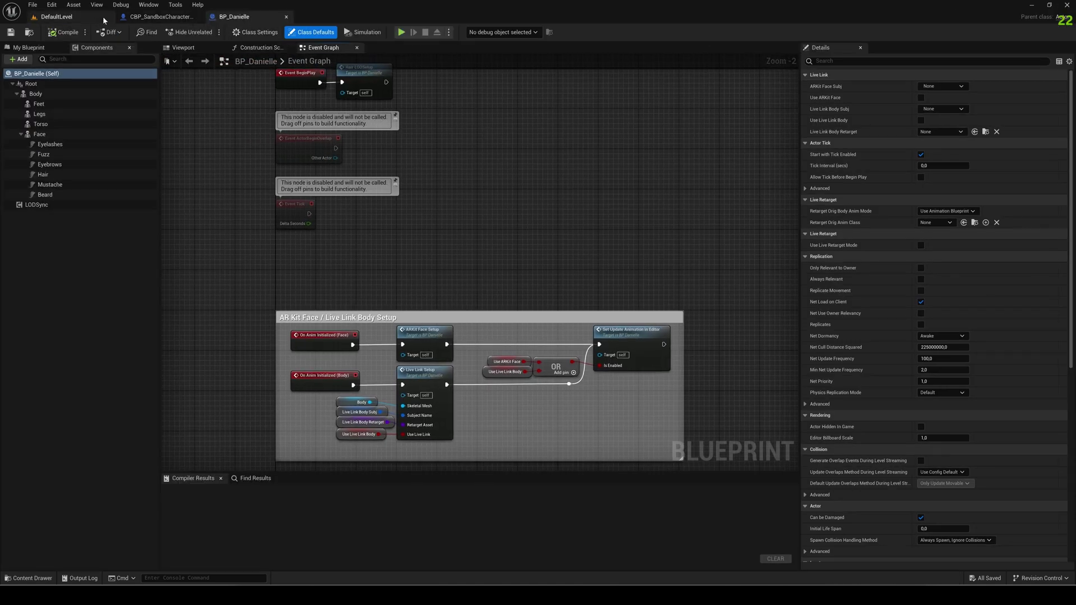
{"action": "left_click", "coordinate": [73, 16]}
{"action": "left_click", "coordinate": [321, 168]}
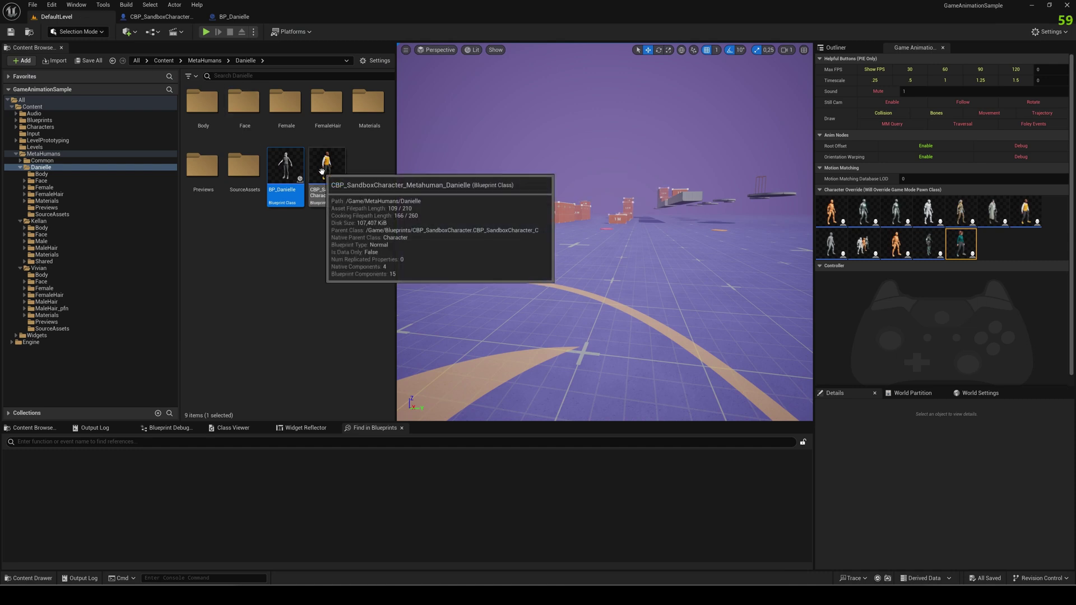
In the Danielle CBP's Components, delete everything from Body through Beard plus LODSync.
{"action": "double_click", "coordinate": [322, 168]}
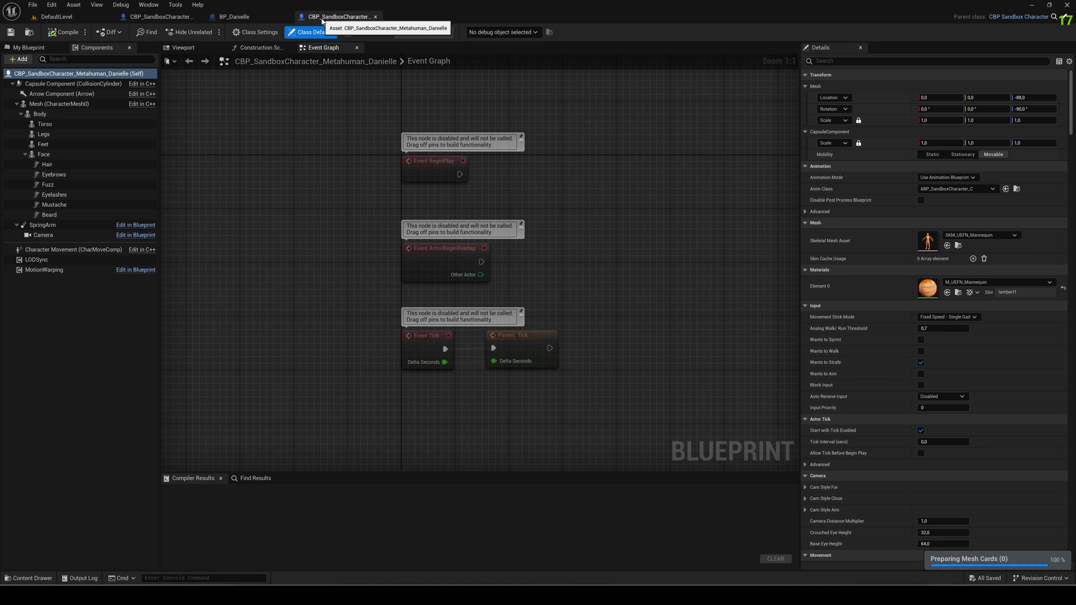
{"action": "left_click", "coordinate": [48, 114]}
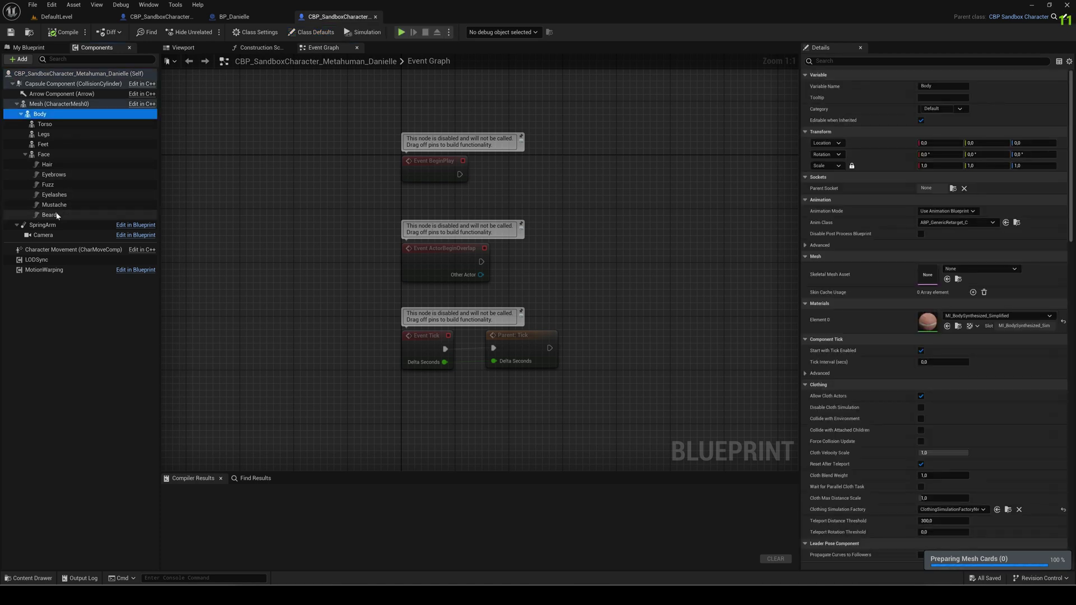
{"action": "left_click", "coordinate": [58, 216], "text": "shift"}
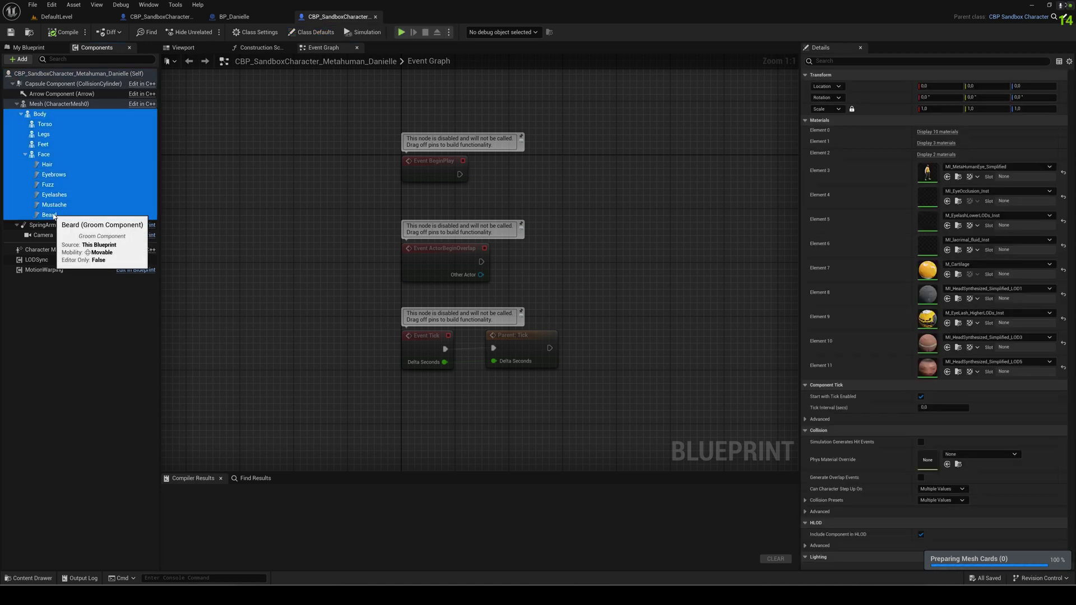
{"action": "left_click", "coordinate": [47, 260], "text": "ctrl"}
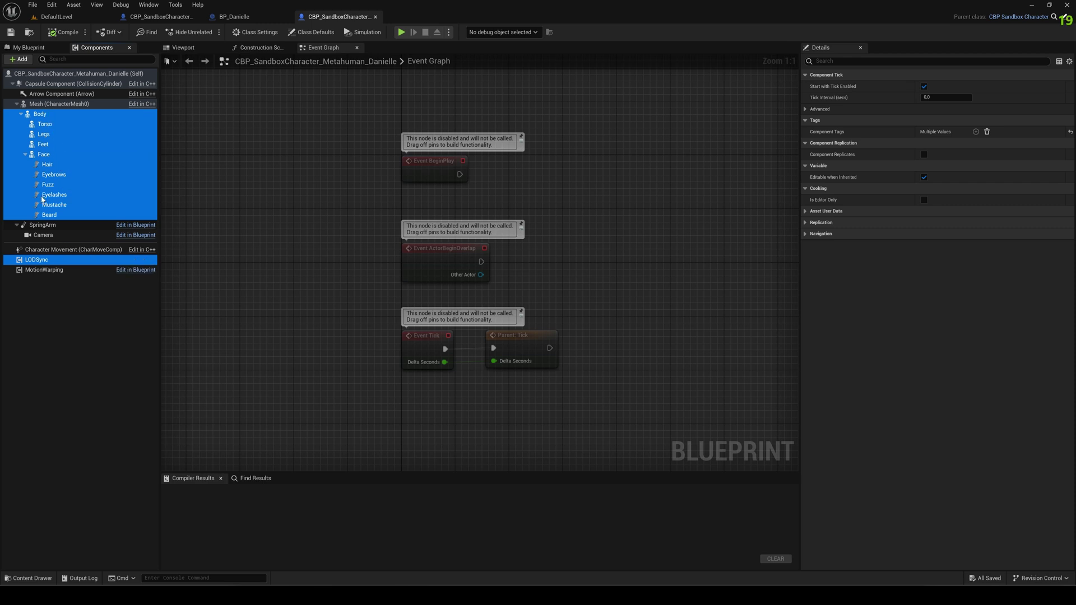
{"action": "right_click", "coordinate": [73, 162]}
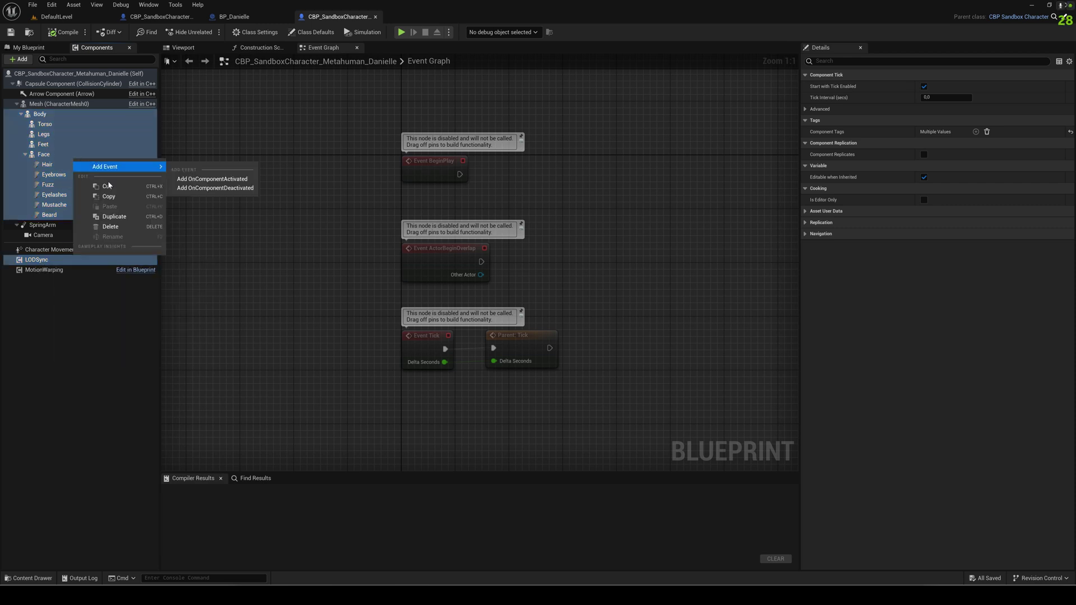
{"action": "left_click", "coordinate": [110, 226]}
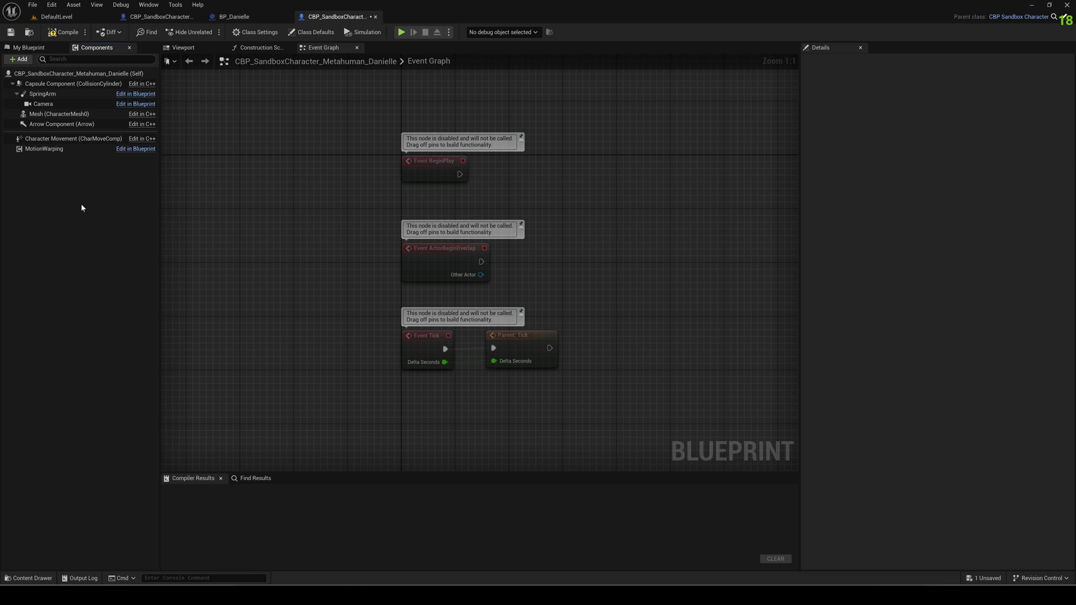
Copy the Body-through-Beard components and LODSync from BP_Danielle.
{"action": "left_click", "coordinate": [234, 16]}
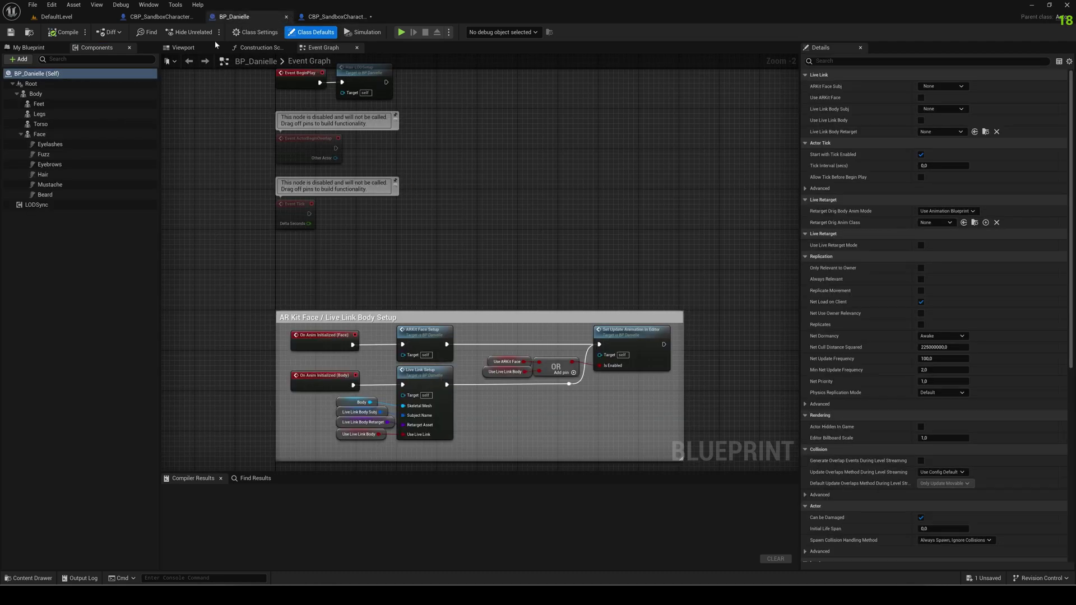
{"action": "left_click", "coordinate": [50, 96]}
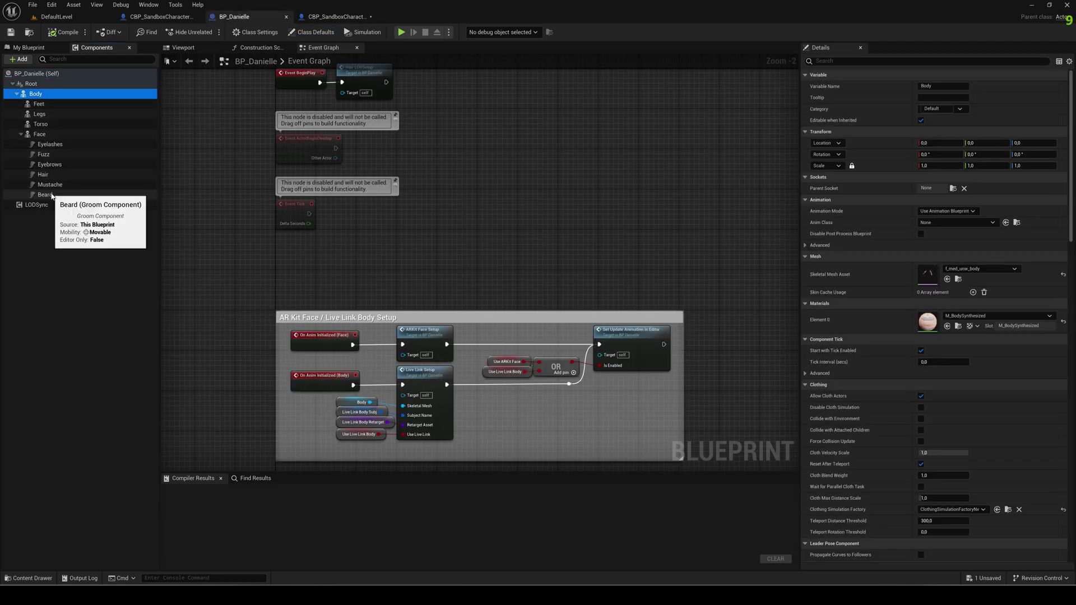
{"action": "left_click", "coordinate": [45, 195], "text": "shift"}
{"action": "left_click", "coordinate": [37, 205], "text": "ctrl"}
{"action": "right_click", "coordinate": [57, 162]}
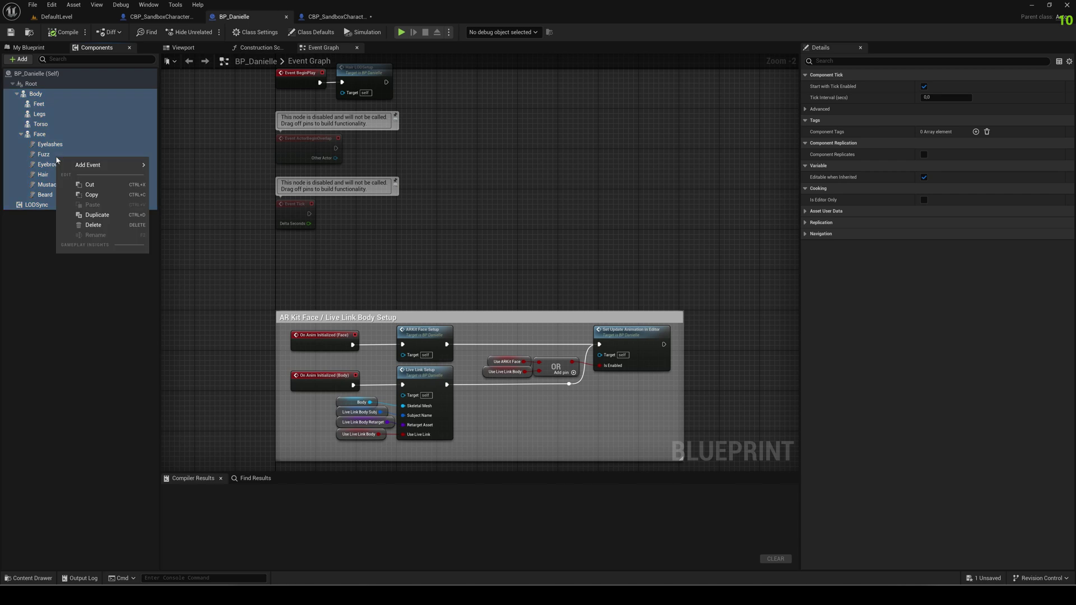
{"action": "left_click", "coordinate": [92, 194]}
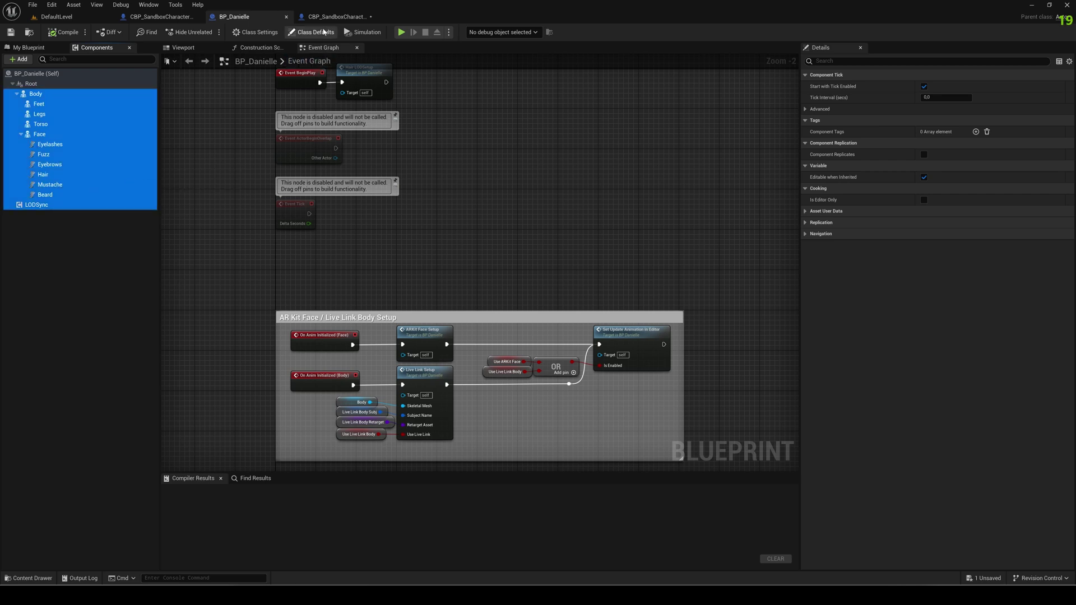
Paste the copied components into Danielle's sandbox character and parent Body under Mesh.
{"action": "left_click", "coordinate": [322, 18]}
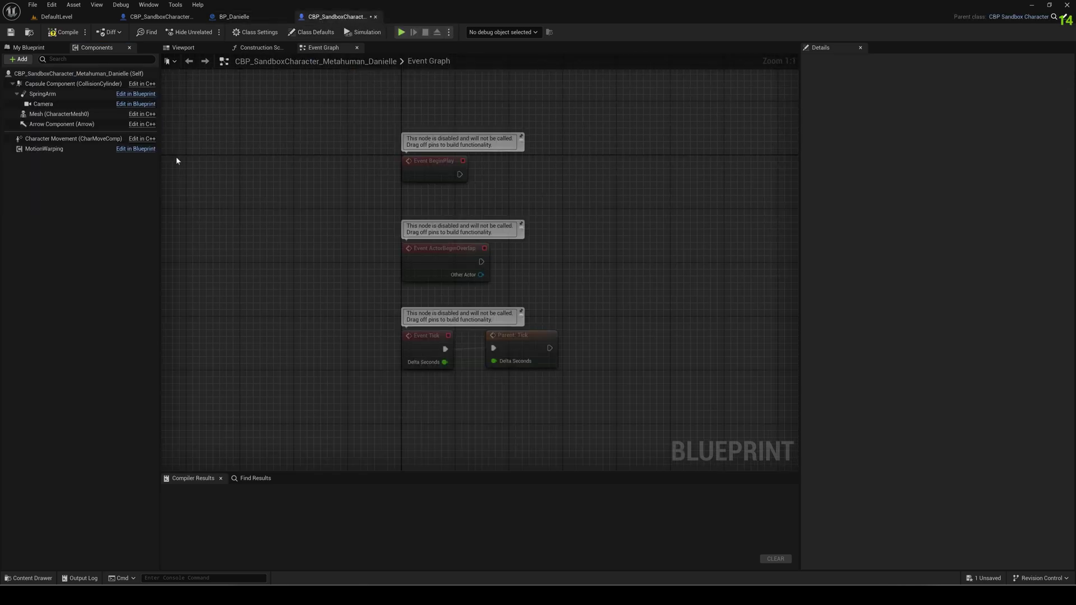
{"action": "right_click", "coordinate": [43, 212]}
{"action": "left_click", "coordinate": [68, 228]}
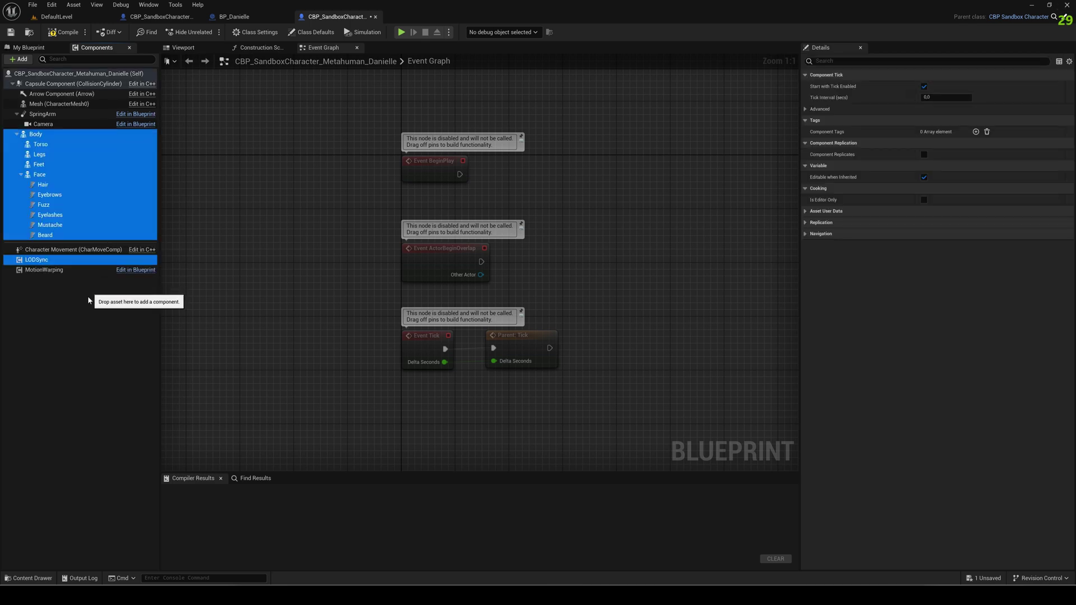
{"action": "left_click", "coordinate": [58, 295]}
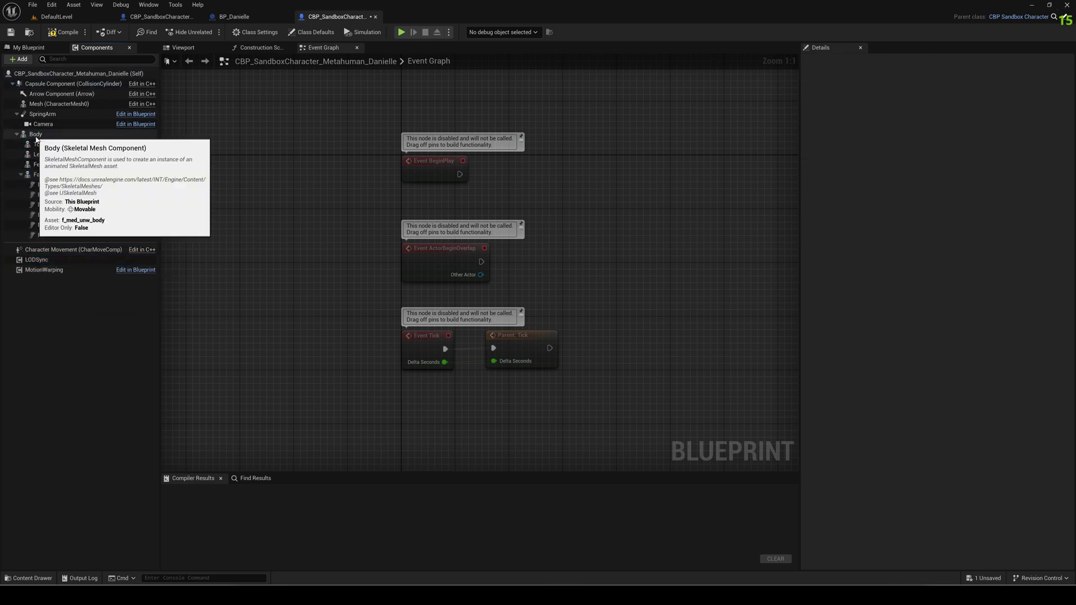
{"action": "left_click_drag", "start_coordinate": [34, 135], "coordinate": [47, 106]}
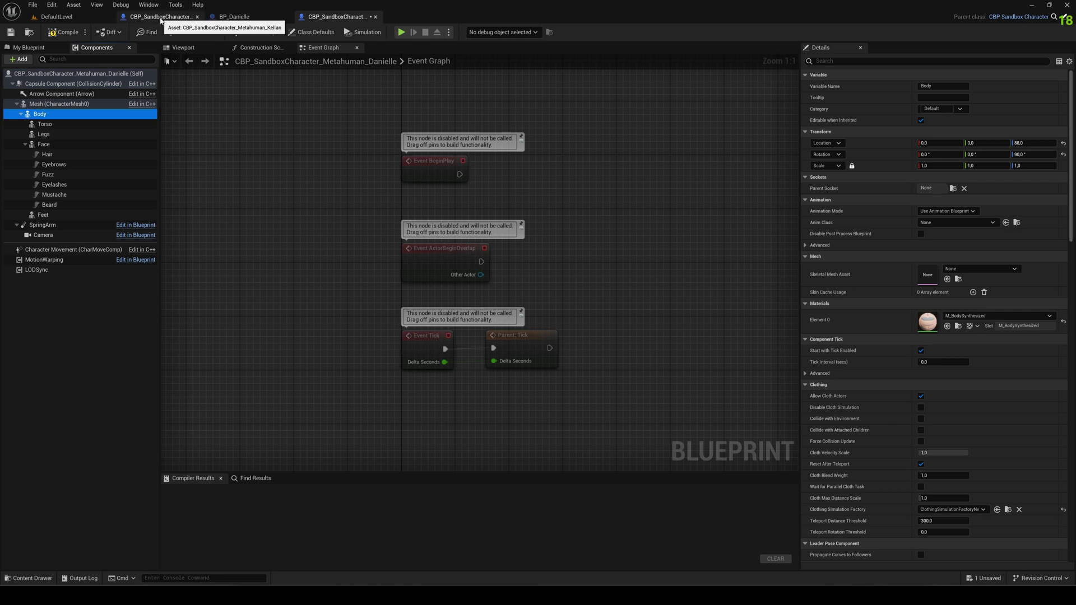
Copy the Component Tags value from Kellan's Body component.
{"action": "left_click", "coordinate": [159, 16]}
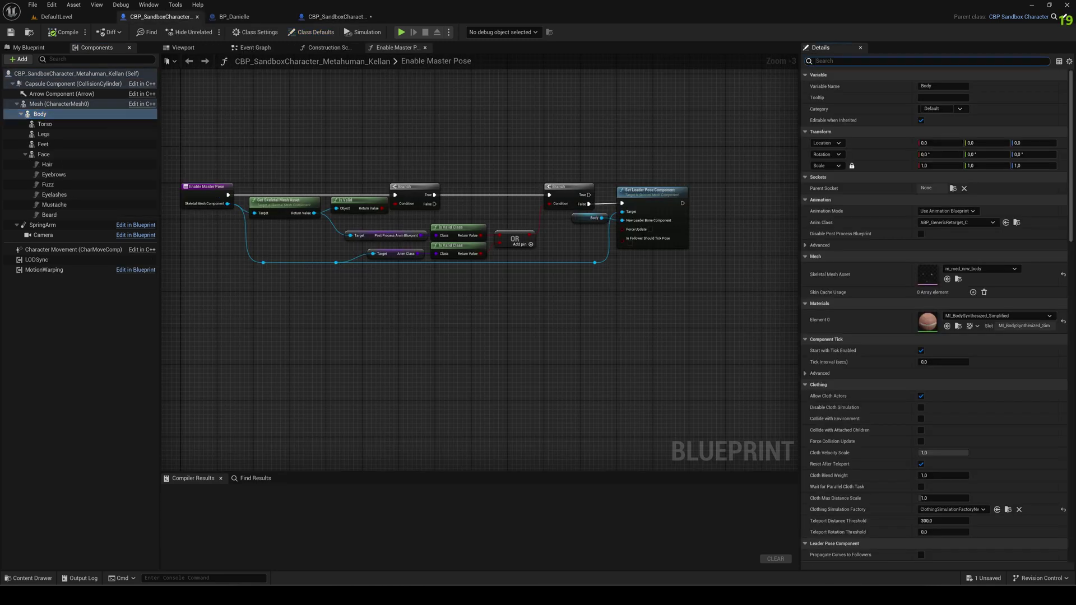
{"action": "type", "text": "tag"}
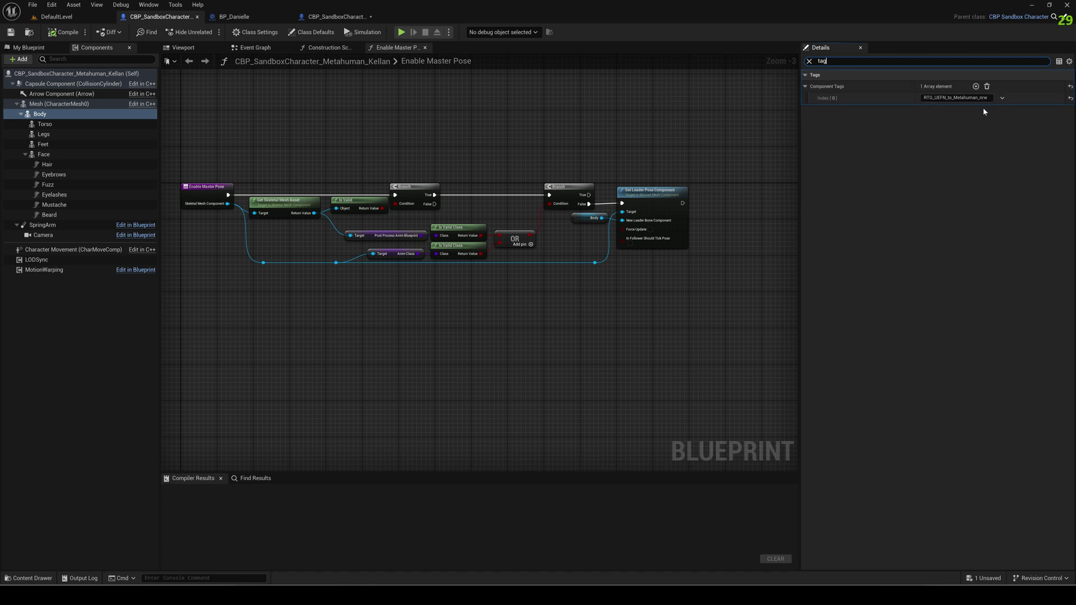
{"action": "left_click", "coordinate": [980, 97]}
{"action": "key", "text": "ctrl+c"}
{"action": "right_click", "coordinate": [971, 101]}
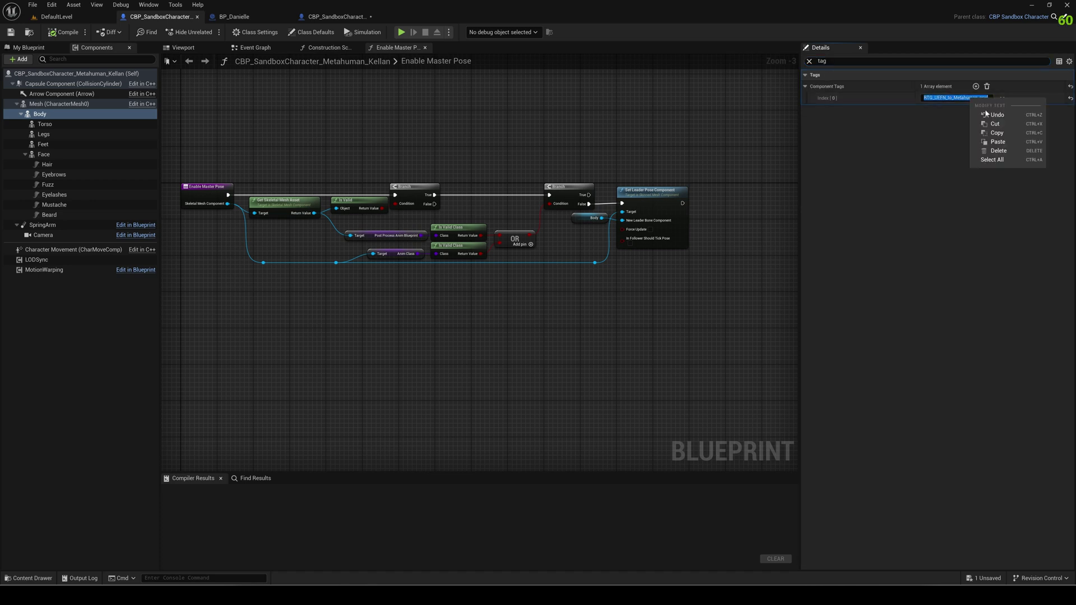
{"action": "left_click", "coordinate": [986, 136]}
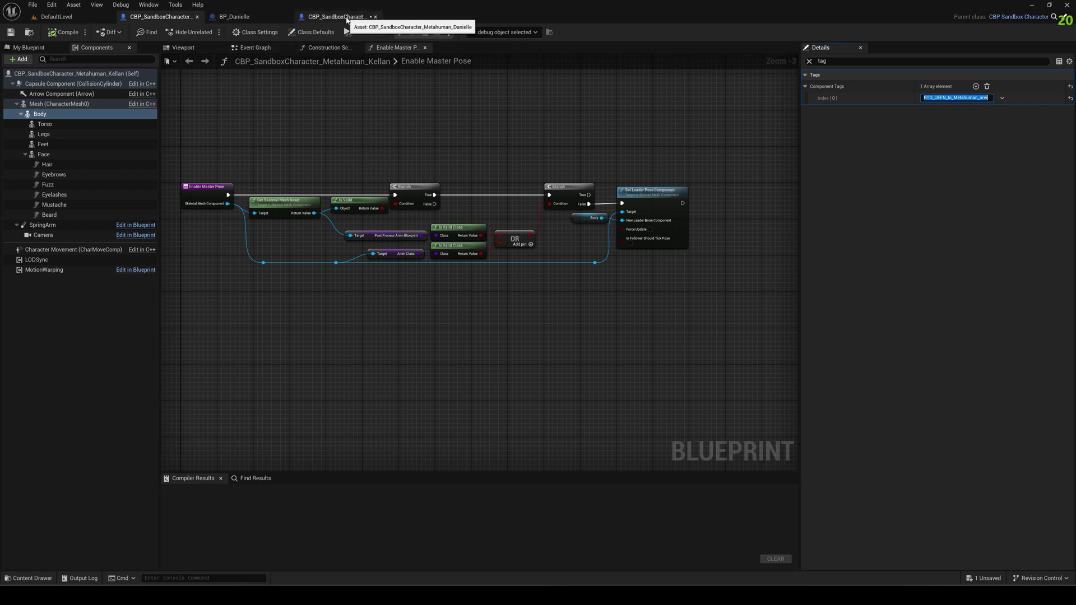
Add a component tag to Danielle's Body and paste the RTG_UEFN_to_Metahuman_nrw value into it.
{"action": "left_click", "coordinate": [336, 16]}
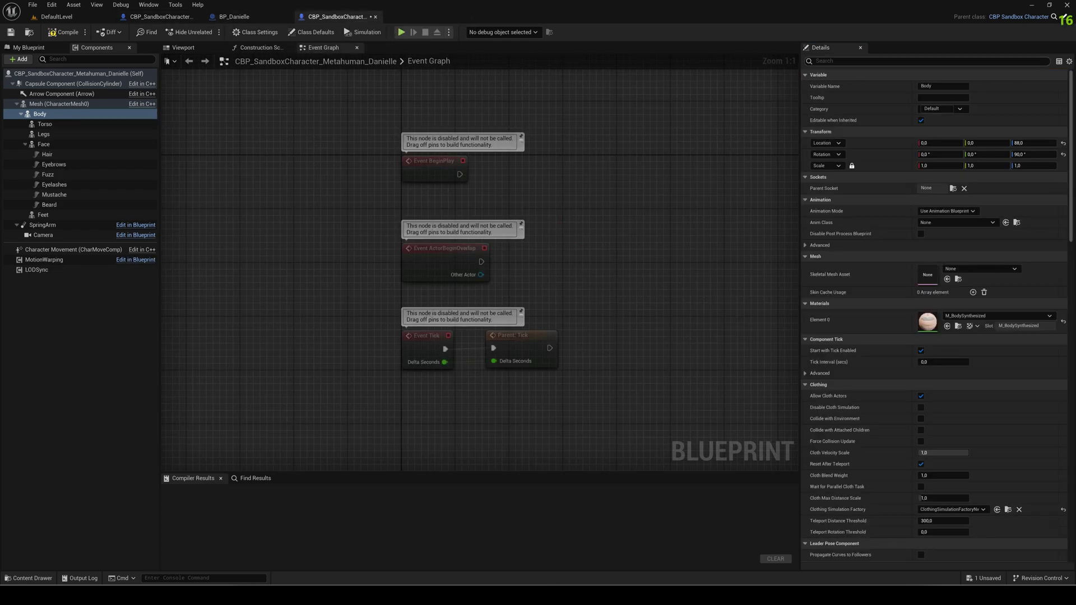
{"action": "type", "text": "tag"}
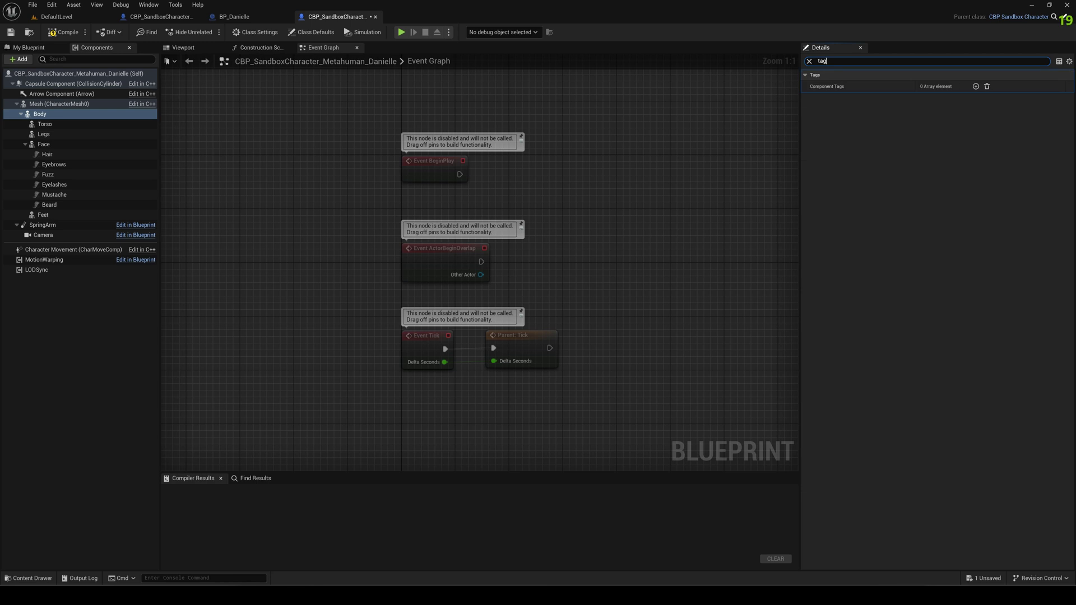
{"action": "left_click", "coordinate": [975, 86]}
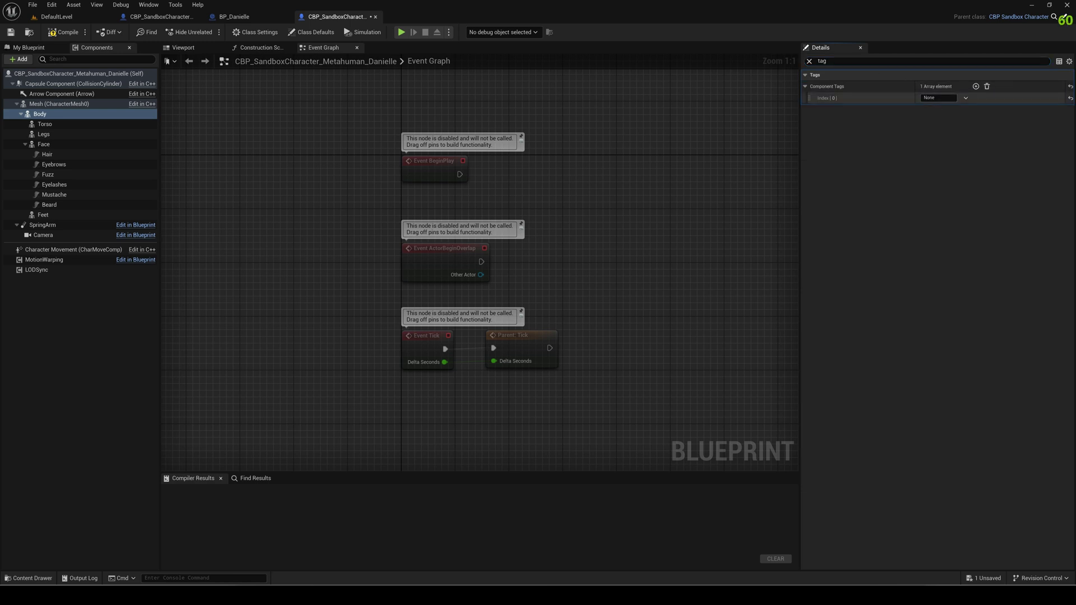
{"action": "right_click", "coordinate": [931, 98]}
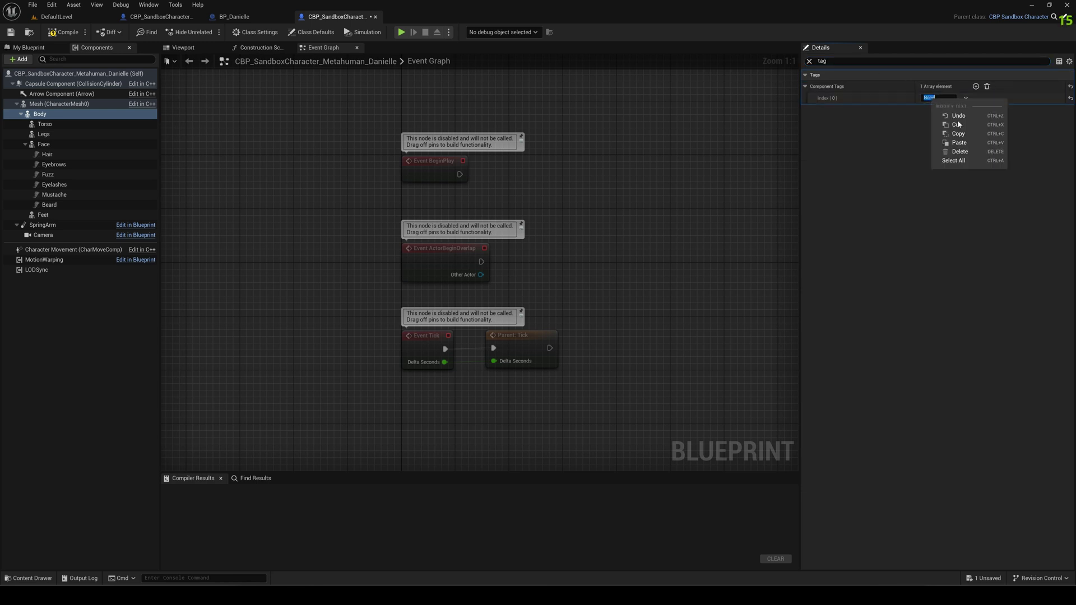
{"action": "left_click", "coordinate": [959, 142]}
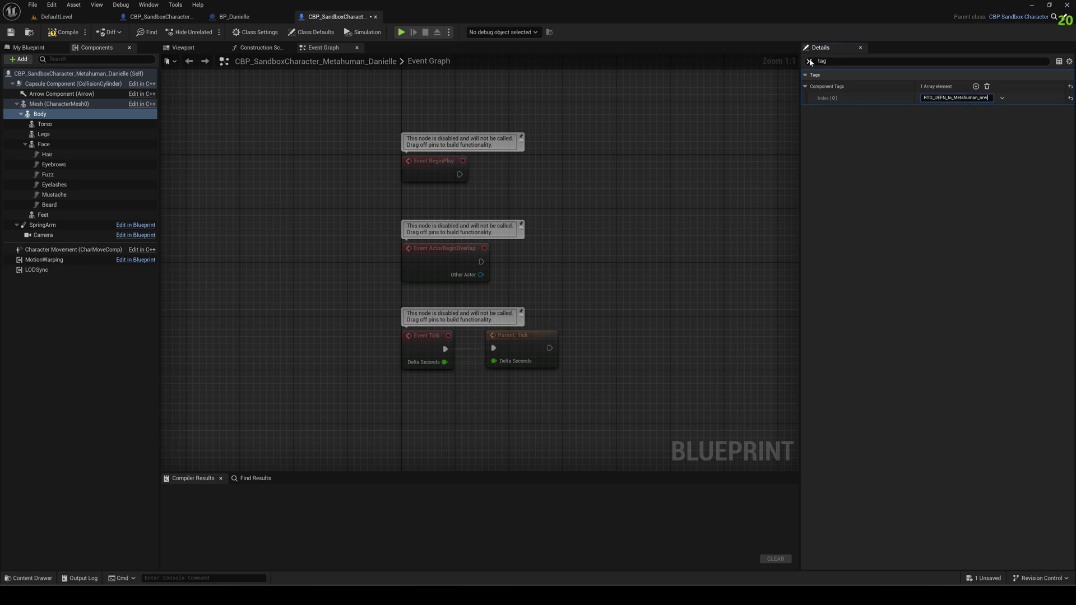
{"action": "left_click", "coordinate": [810, 61]}
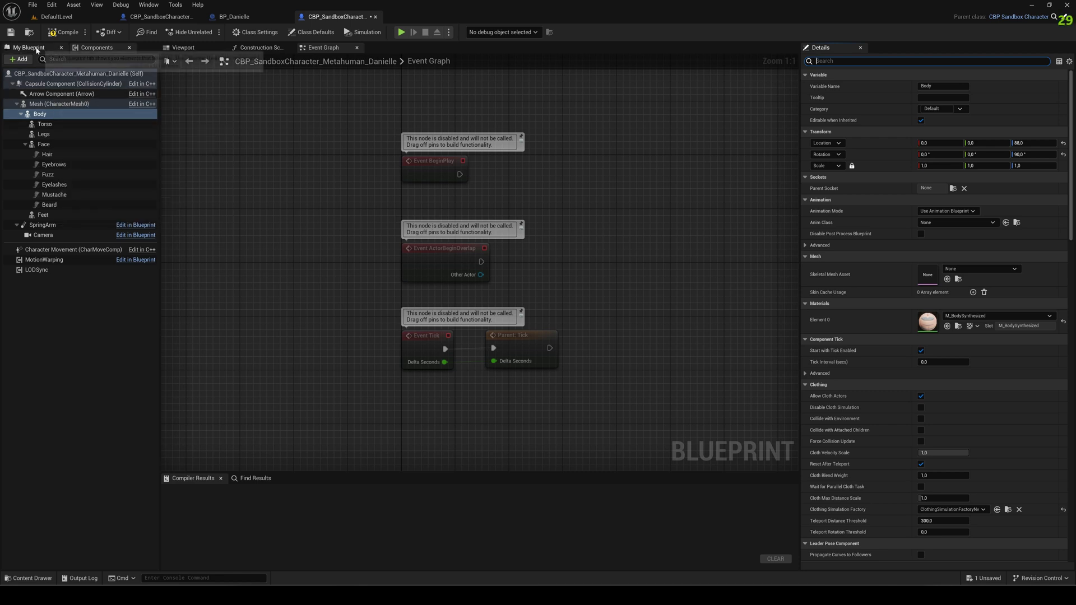
Open Danielle's ConstructionScript and EnableMasterPose graphs from My Blueprint.
{"action": "left_click", "coordinate": [31, 47]}
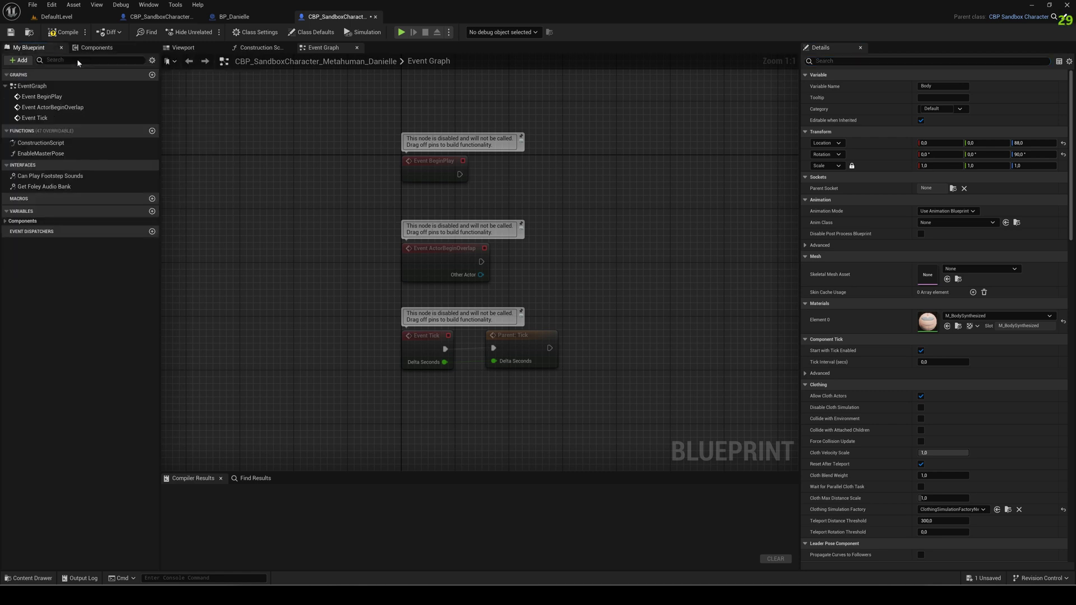
{"action": "double_click", "coordinate": [41, 143]}
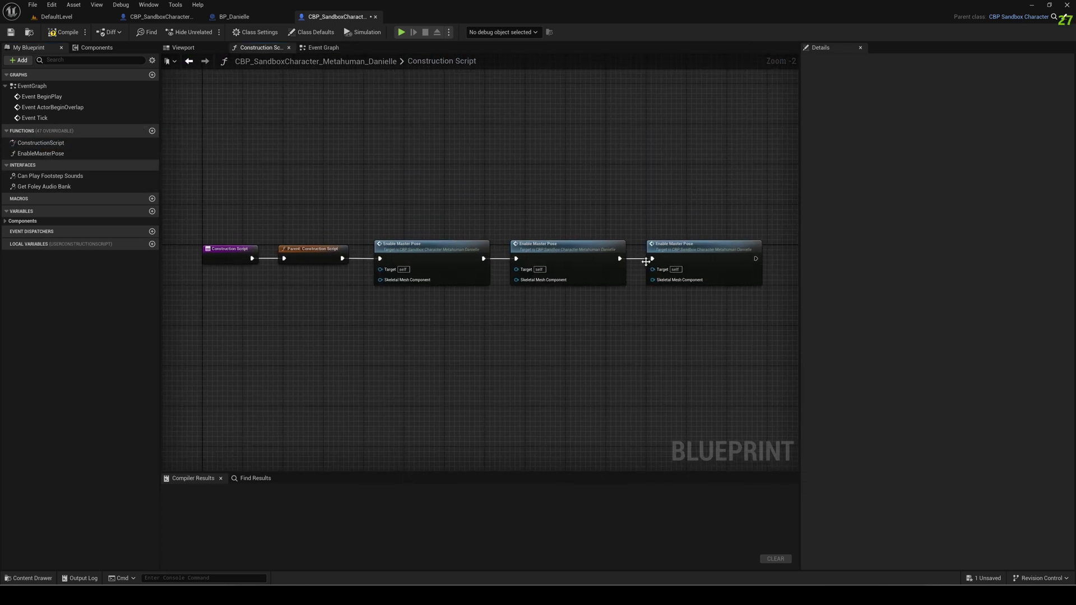
{"action": "double_click", "coordinate": [40, 154]}
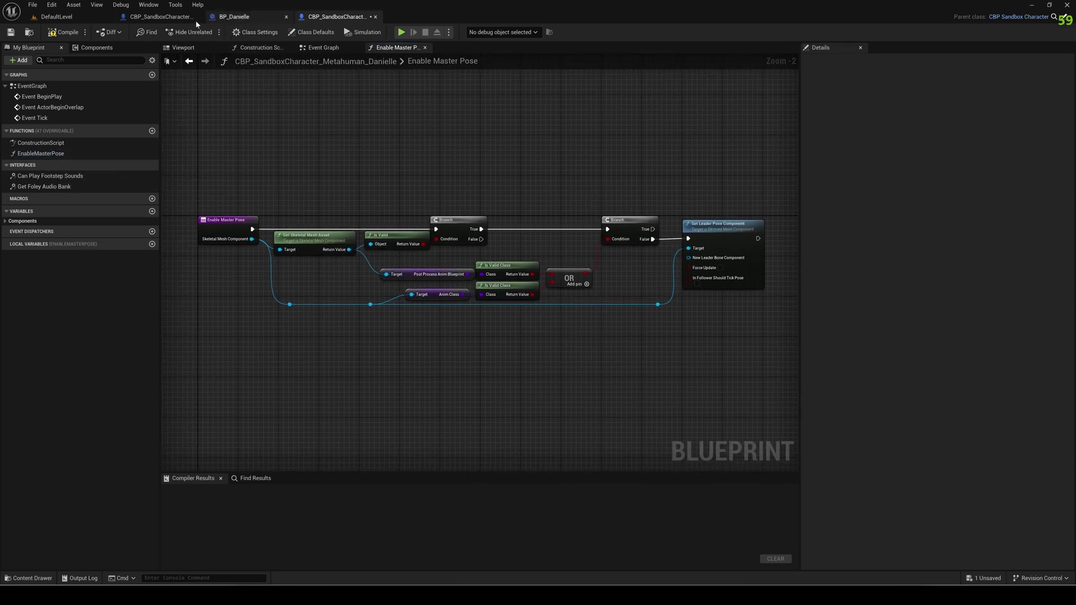
Open Kellan's ConstructionScript and EnableMasterPose graphs for comparison, then return to Danielle's.
{"action": "left_click", "coordinate": [167, 19]}
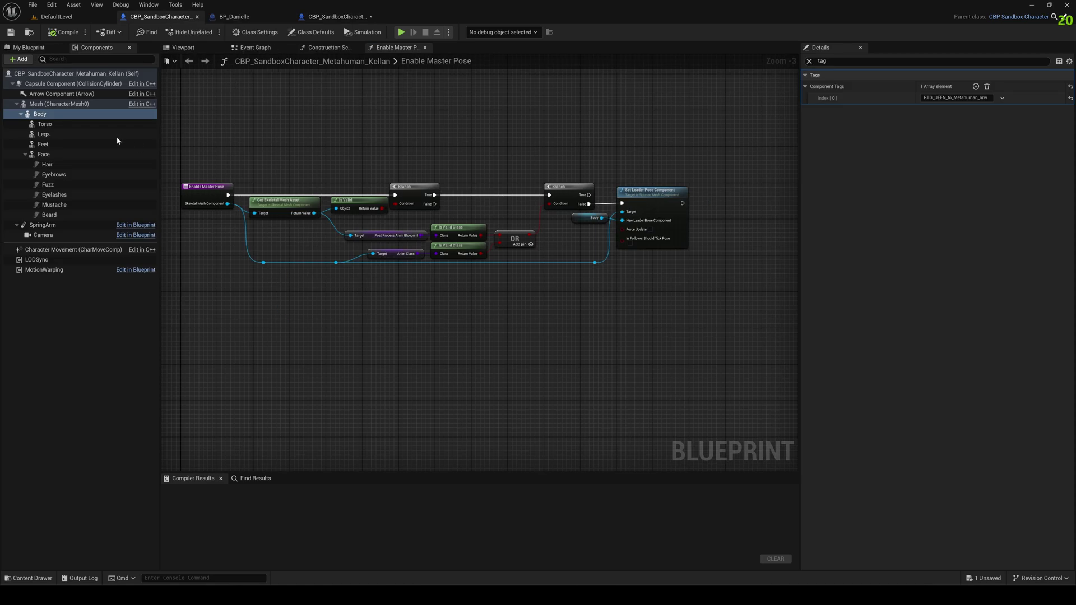
{"action": "left_click", "coordinate": [29, 48]}
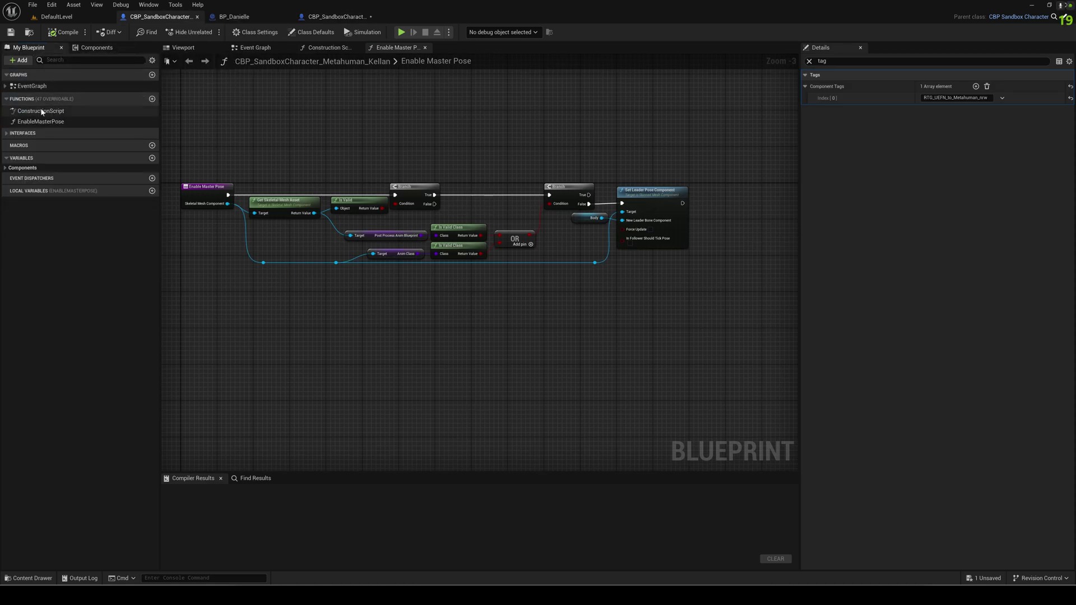
{"action": "double_click", "coordinate": [42, 111]}
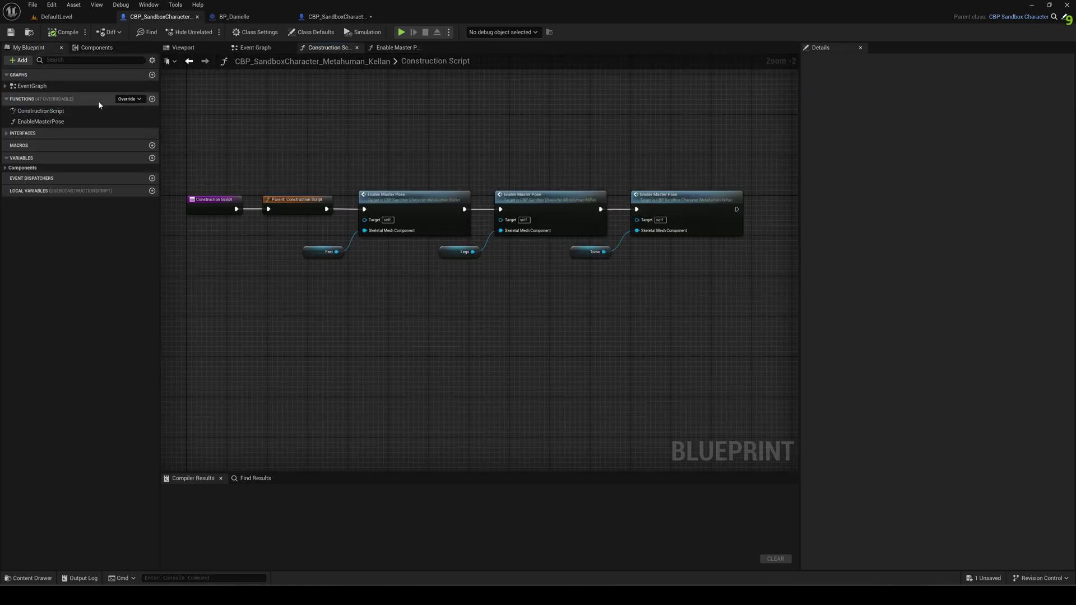
{"action": "double_click", "coordinate": [47, 122]}
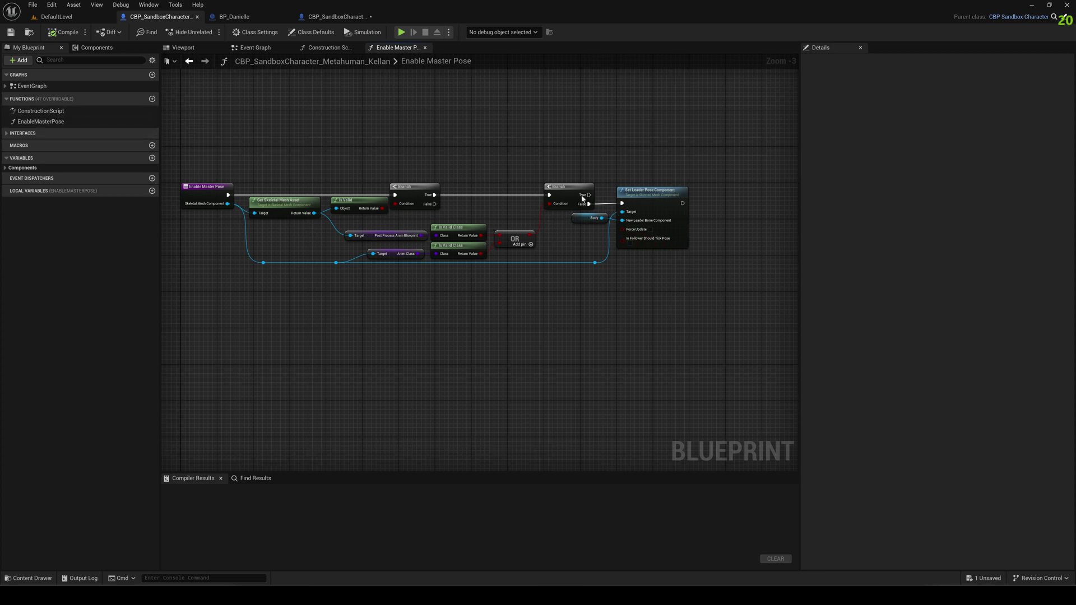
{"action": "left_click", "coordinate": [338, 17]}
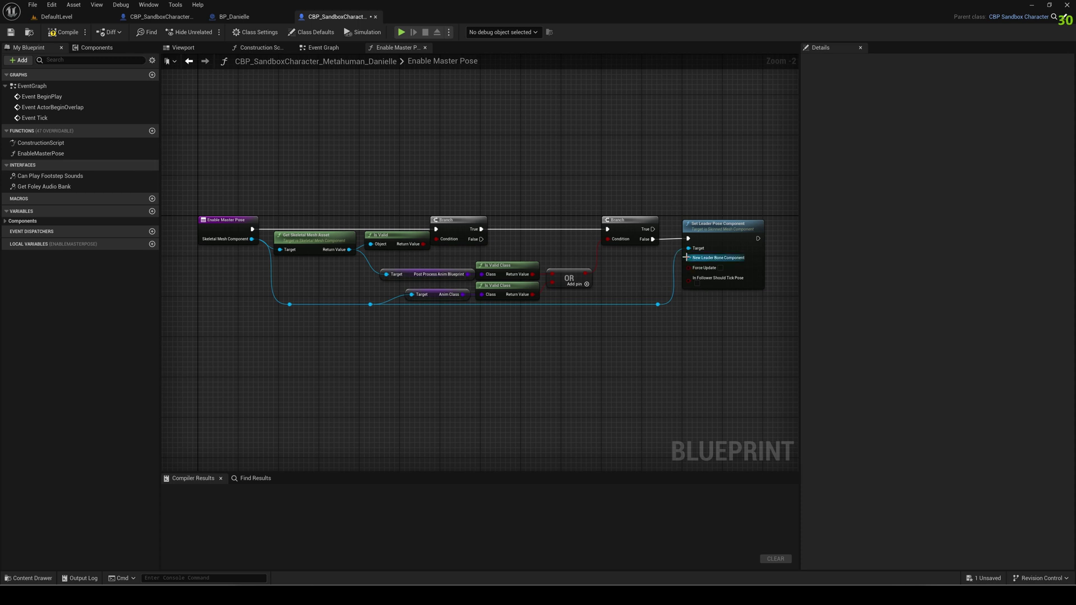
Drag a Body Get node from Components variables into Danielle's Enable Master Pose graph.
{"action": "left_click", "coordinate": [6, 221]}
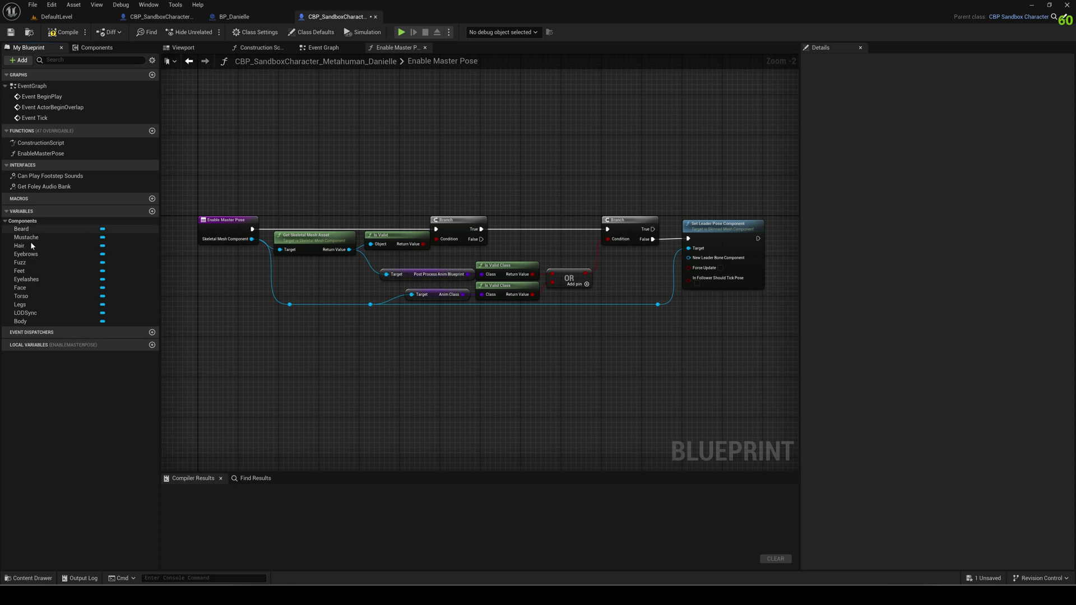
{"action": "left_click_drag", "start_coordinate": [25, 322], "coordinate": [688, 257], "text": "ctrl"}
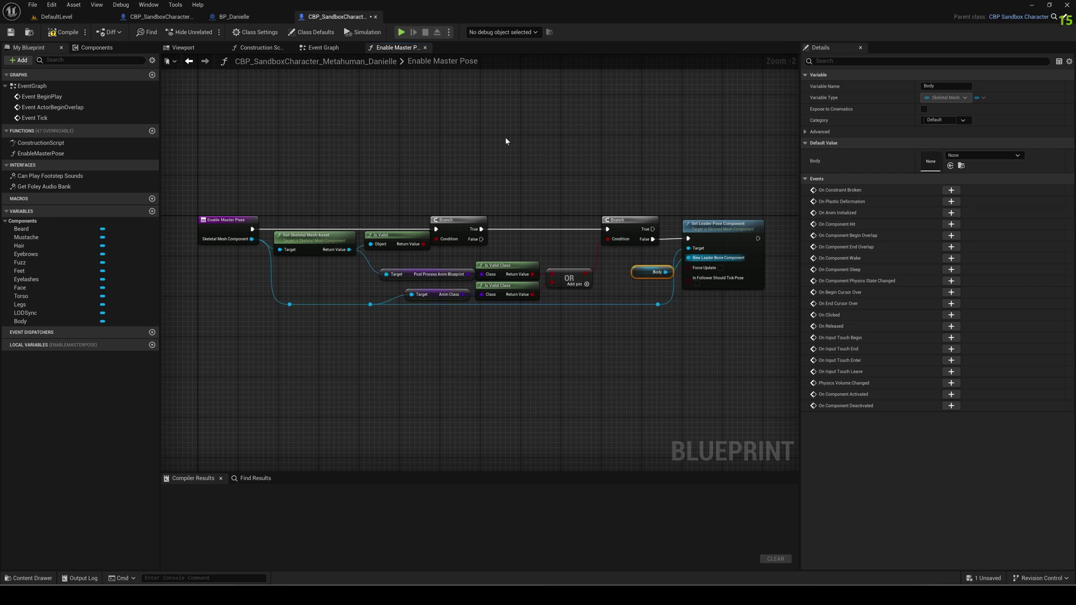
{"action": "left_click", "coordinate": [260, 47]}
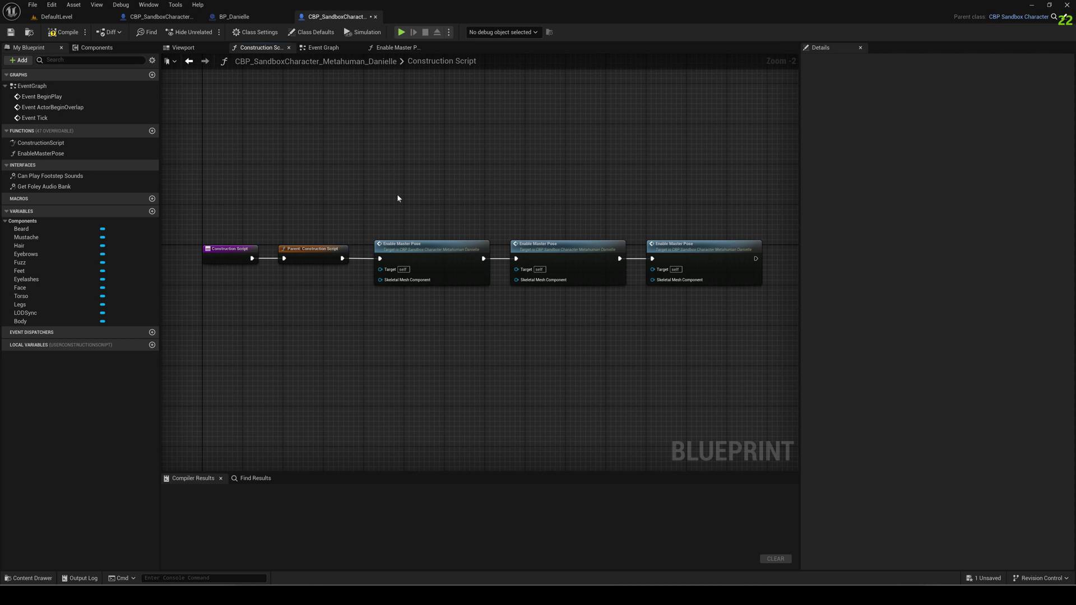
Review Kellan's Construction Script graph for reference, then go back to Danielle's.
{"action": "left_click", "coordinate": [160, 16]}
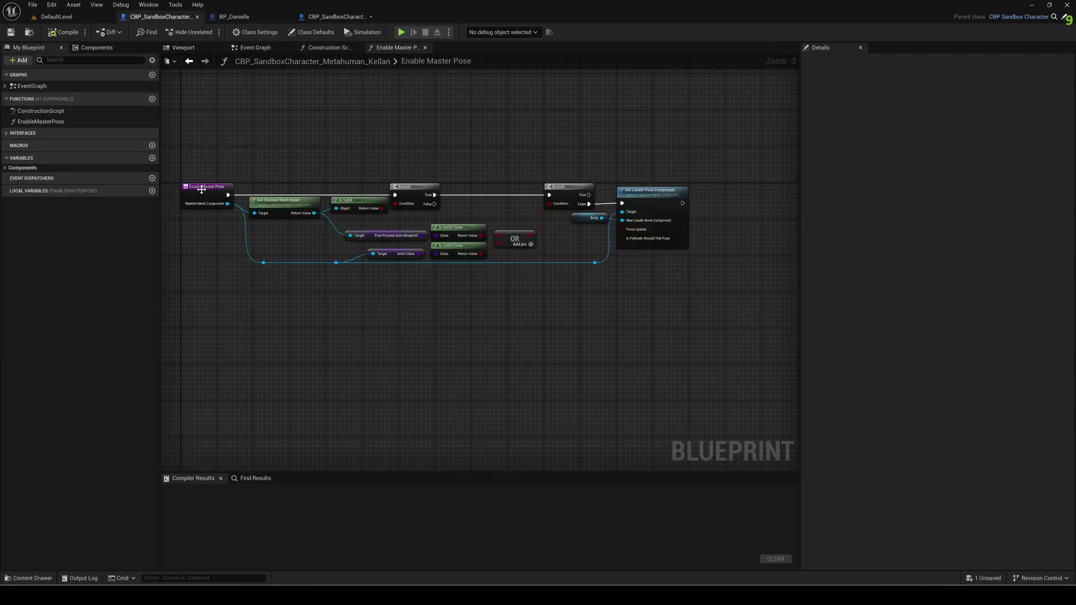
{"action": "left_click", "coordinate": [325, 48]}
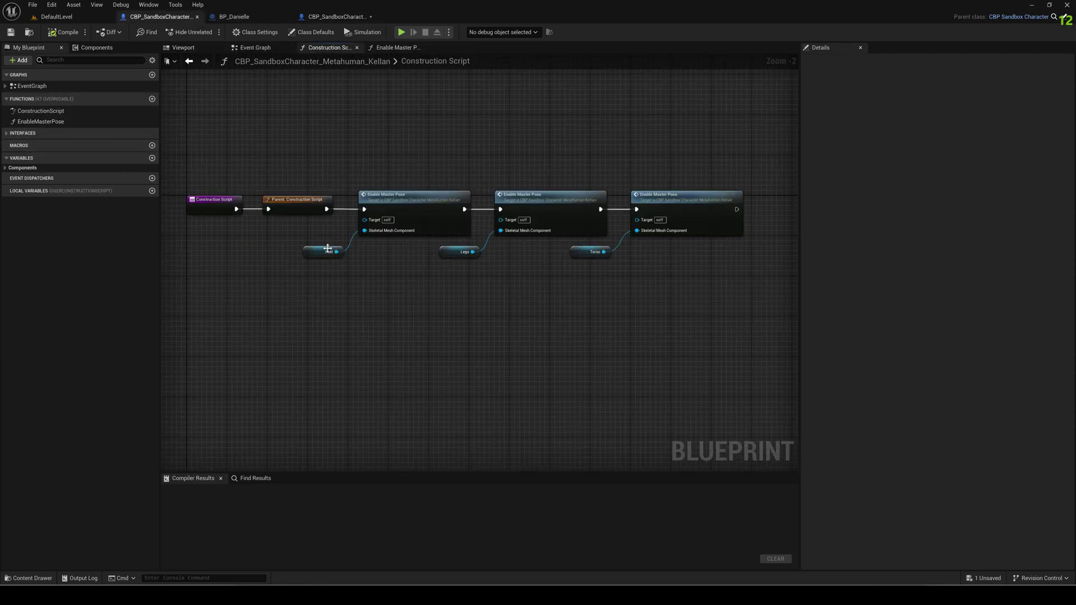
{"action": "left_click", "coordinate": [339, 17]}
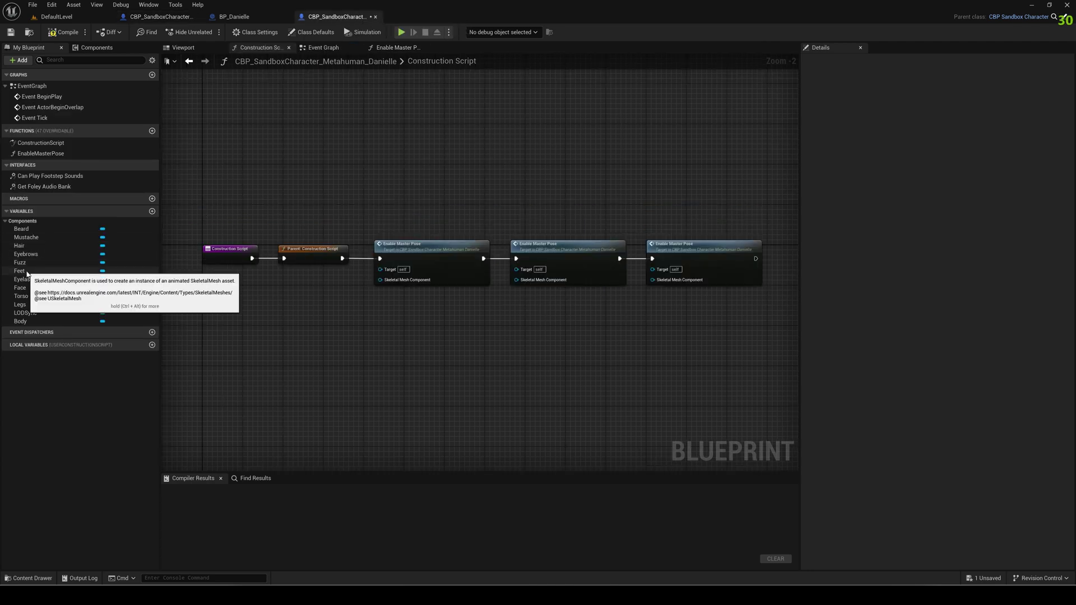
Add Feet, Legs and Torso getters and wire them into the Enable Master Pose calls.
{"action": "left_click", "coordinate": [55, 271]}
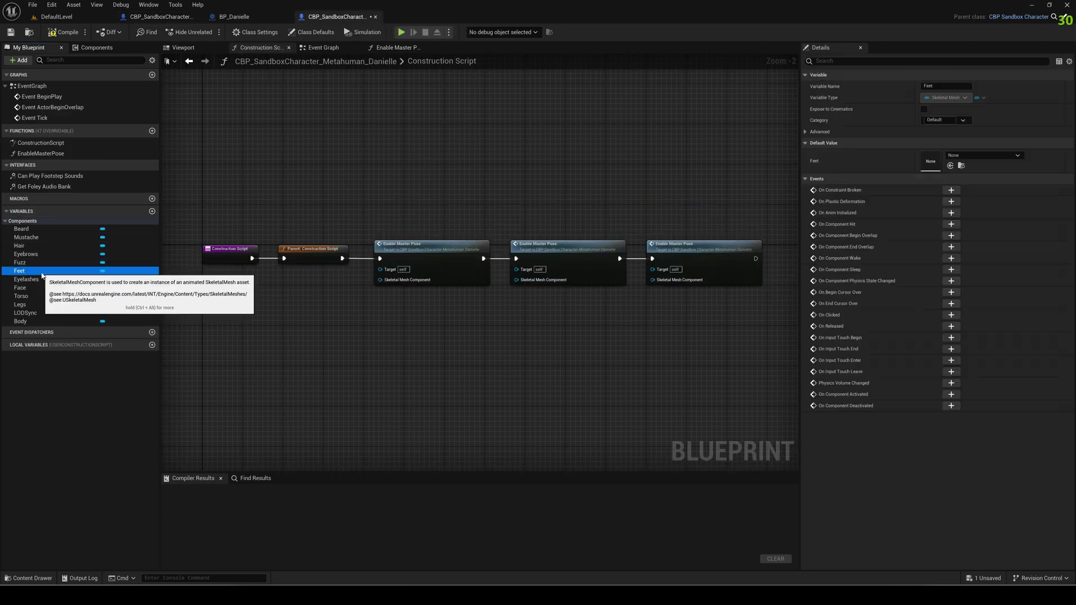
{"action": "left_click", "coordinate": [28, 303]}
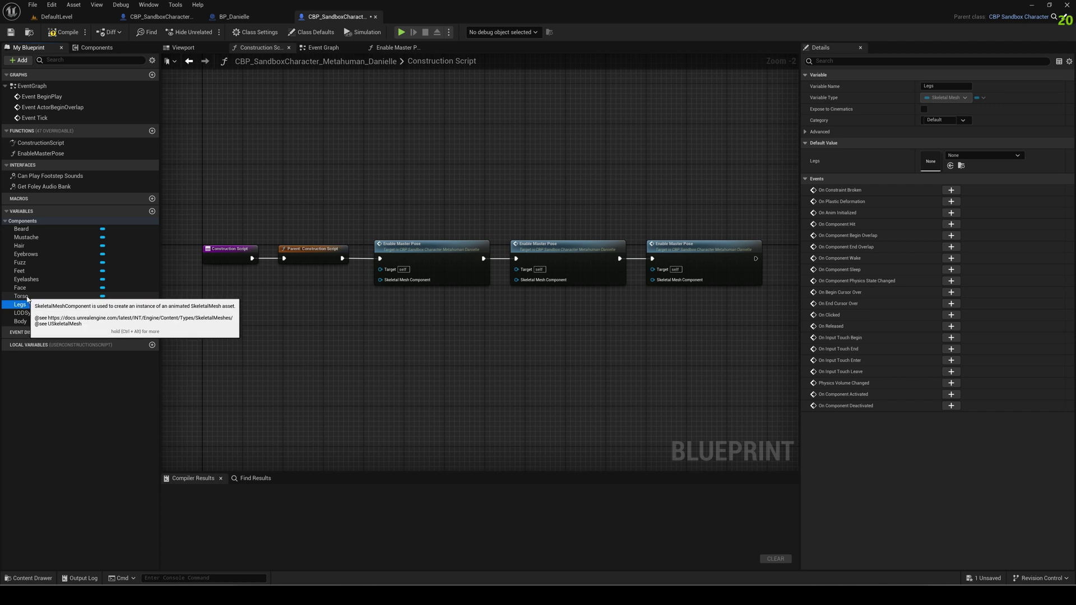
{"action": "left_click", "coordinate": [27, 296]}
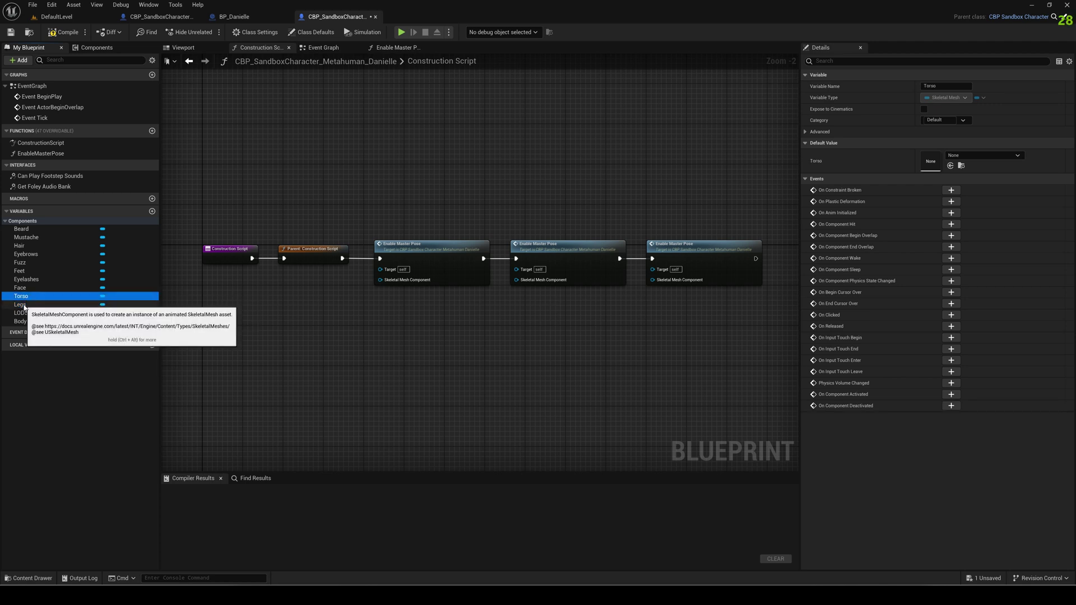
{"action": "left_click", "coordinate": [25, 306]}
{"action": "left_click_drag", "start_coordinate": [535, 310], "coordinate": [538, 310]}
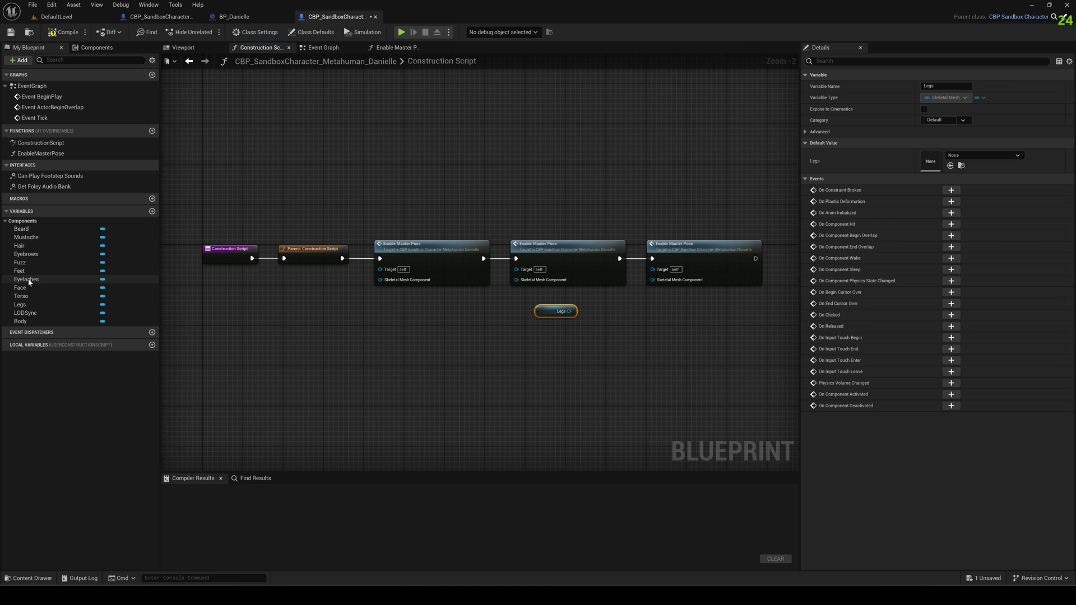
{"action": "left_click_drag", "start_coordinate": [23, 296], "coordinate": [651, 312]}
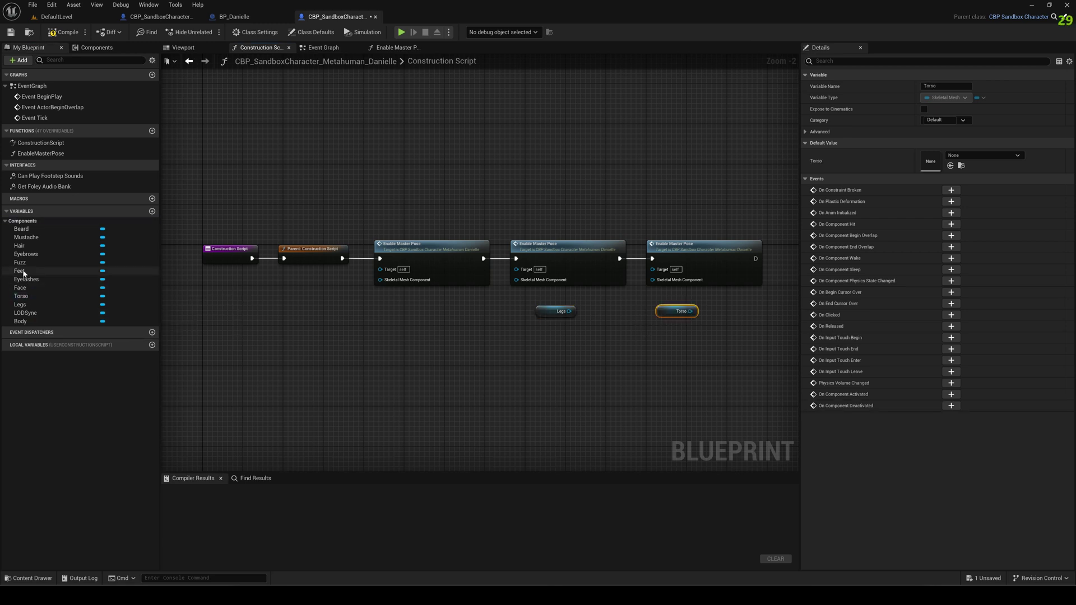
{"action": "left_click_drag", "start_coordinate": [20, 270], "coordinate": [398, 286]}
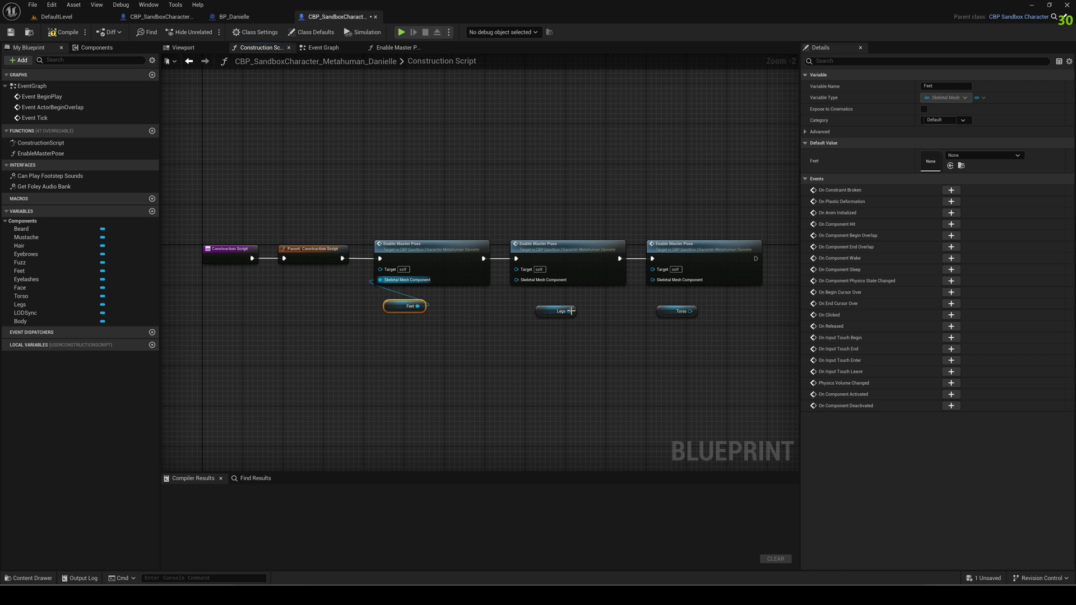
{"action": "left_click_drag", "start_coordinate": [570, 310], "coordinate": [516, 279]}
{"action": "left_click_drag", "start_coordinate": [690, 311], "coordinate": [652, 280]}
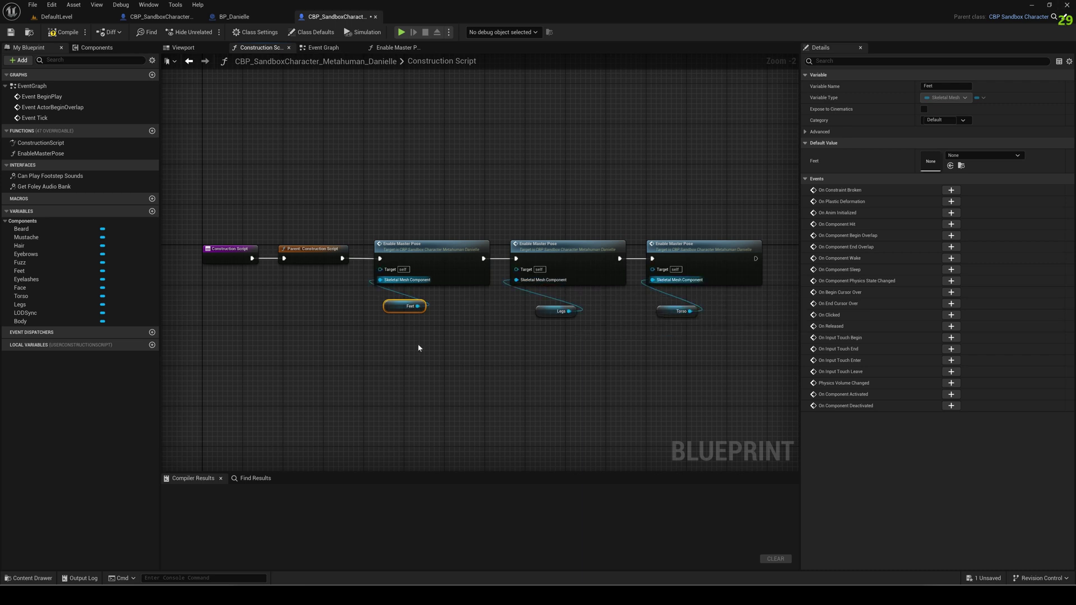
Compile and save Danielle's character blueprint and bring up its viewport.
{"action": "left_click", "coordinate": [59, 35]}
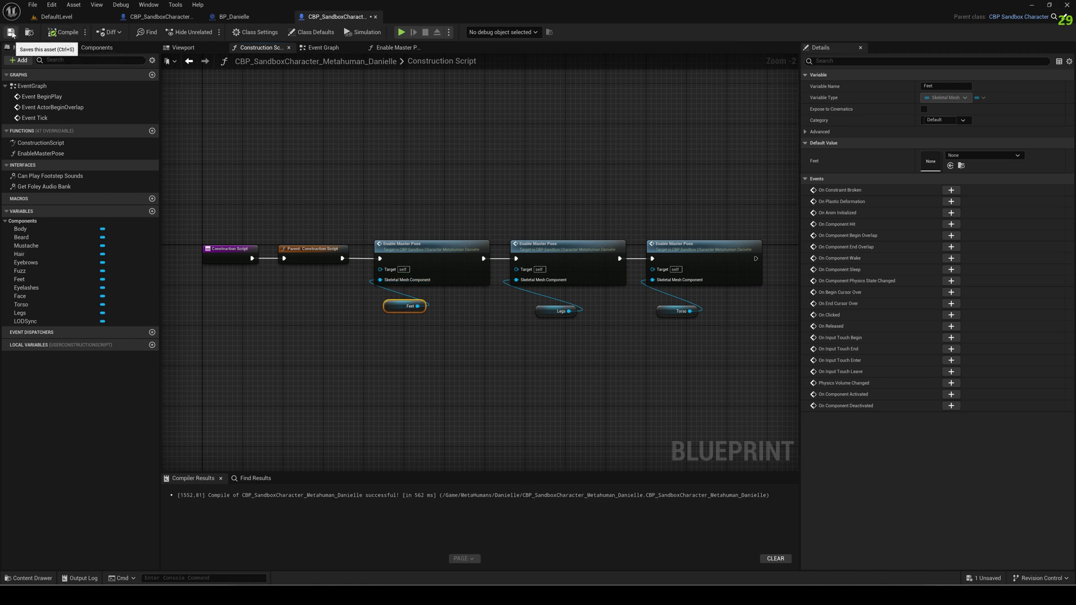
{"action": "key", "text": "ctrl+s"}
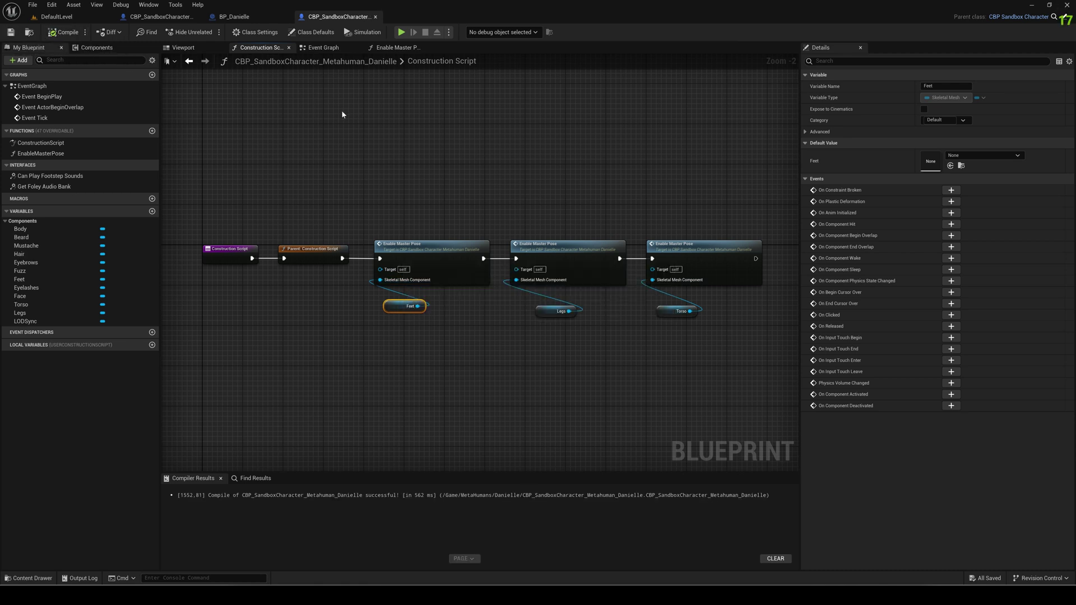
{"action": "left_click", "coordinate": [182, 48]}
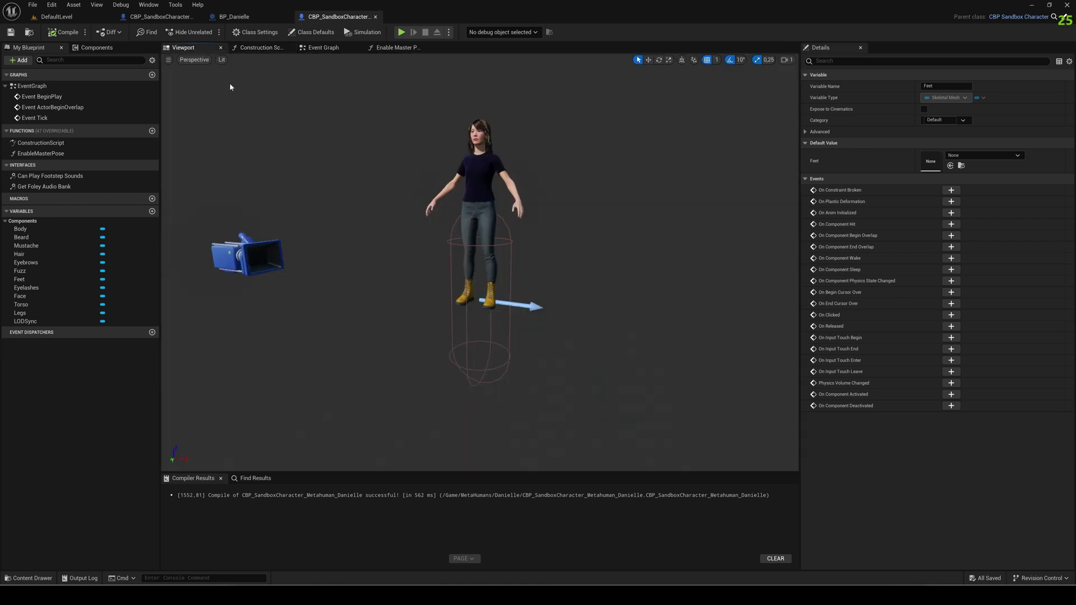
Switch the viewport to the orthographic Left view, zoom in, and select the Body component.
{"action": "left_click", "coordinate": [199, 60]}
{"action": "left_click", "coordinate": [196, 109]}
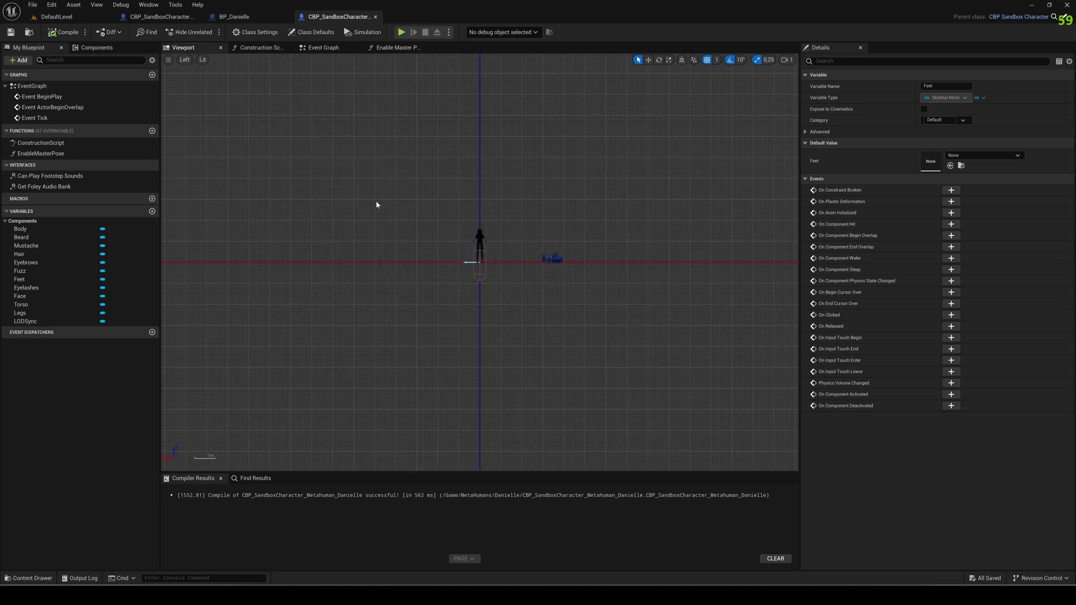
{"action": "scroll", "coordinate": [490, 287], "scroll_direction": "up", "scroll_amount": 8}
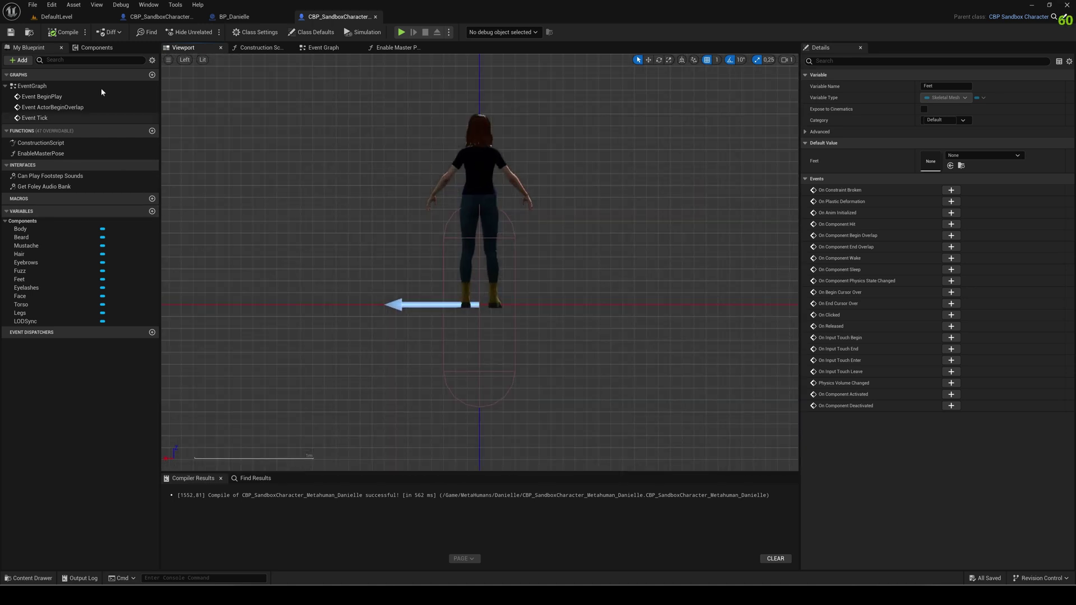
{"action": "left_click", "coordinate": [101, 48]}
{"action": "left_click", "coordinate": [41, 114]}
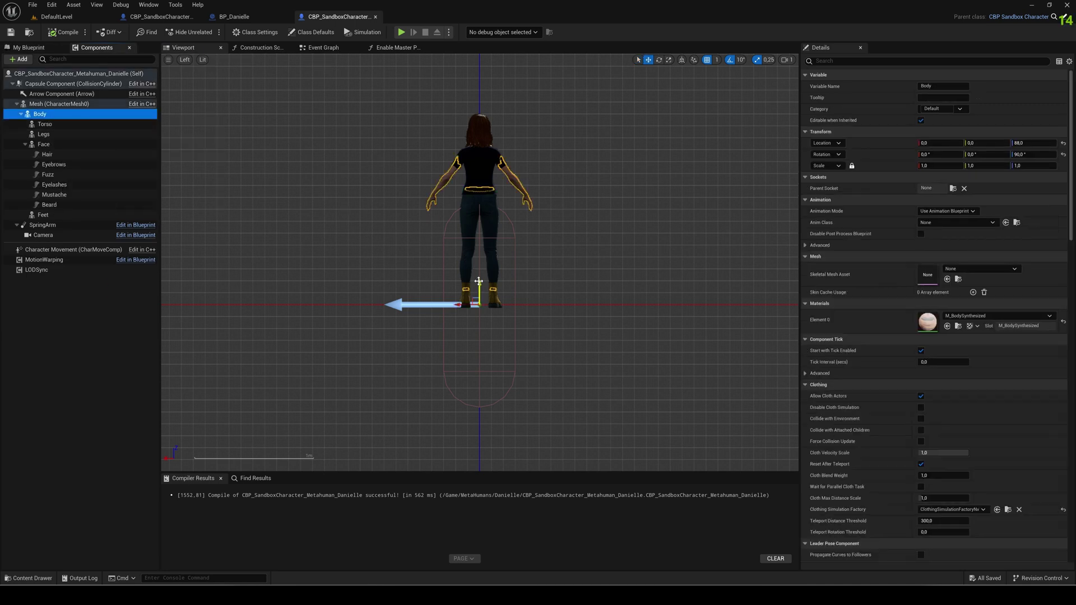
Lower the Body mesh to Z 5.0 and test moving it with grid snap 50.
{"action": "left_click_drag", "start_coordinate": [479, 282], "coordinate": [475, 378]}
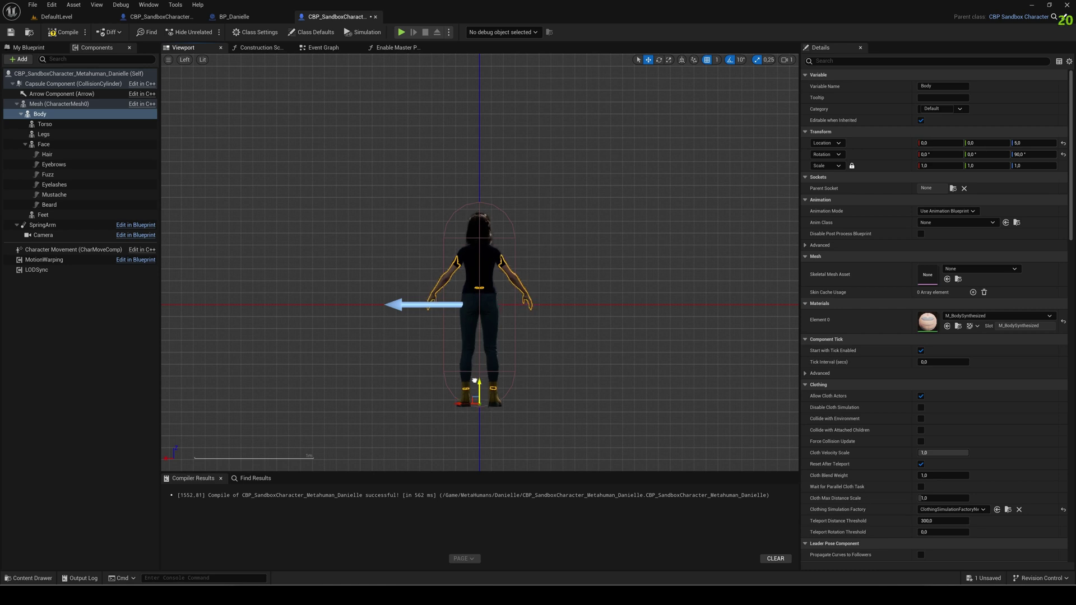
{"action": "left_click", "coordinate": [716, 60]}
{"action": "left_click", "coordinate": [723, 108]}
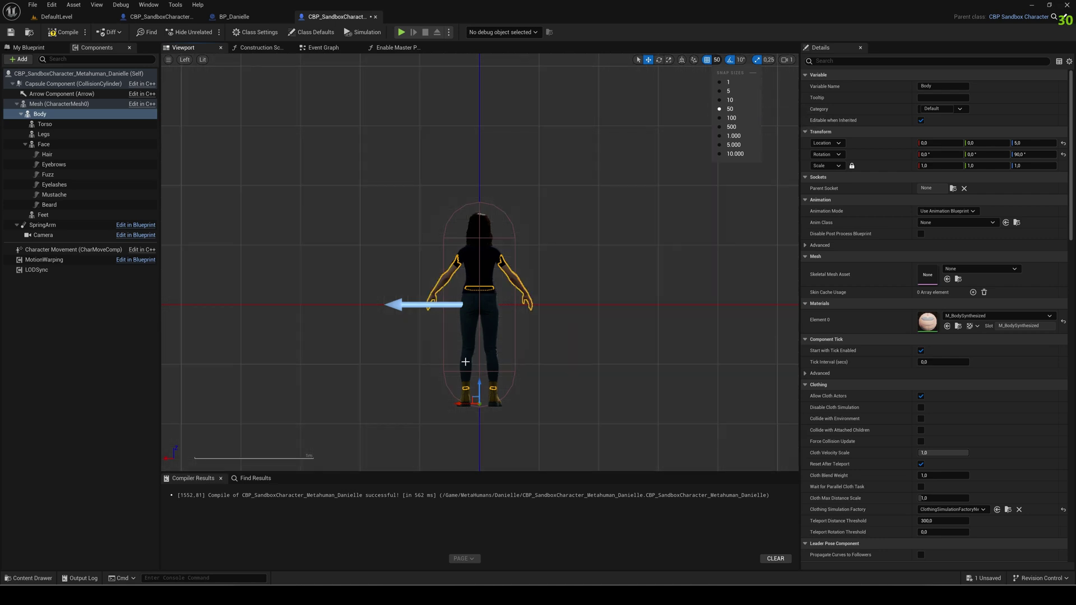
{"action": "mouse_move", "coordinate": [485, 358]}
{"action": "left_mouse_down"}
{"action": "mouse_move", "coordinate": [493, 240]}
{"action": "mouse_move", "coordinate": [488, 365]}
{"action": "left_mouse_up"}
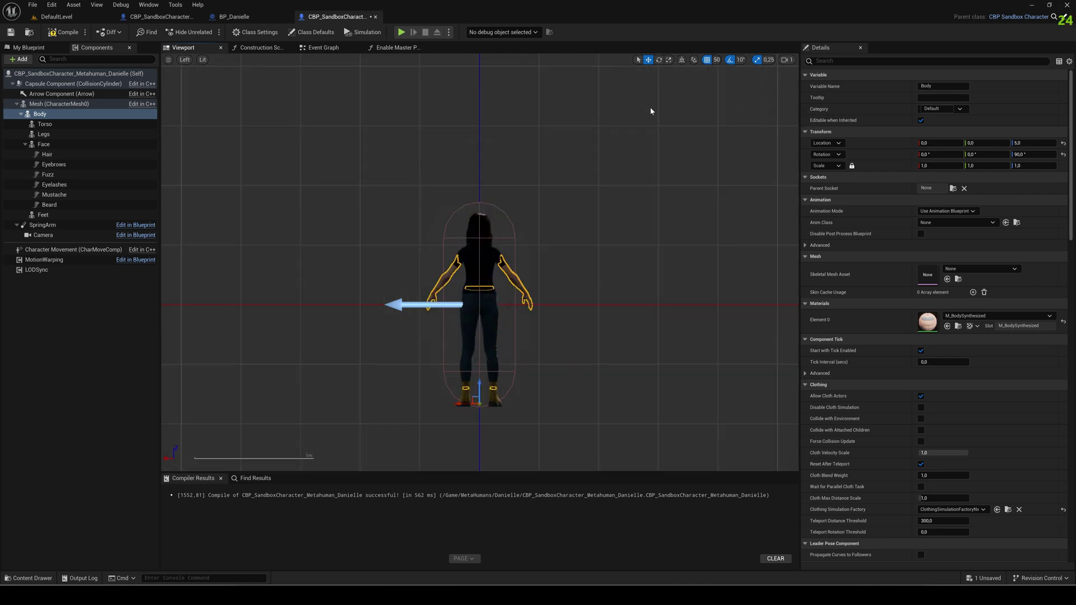
Reset grid snap to 1 and return the viewport to Perspective view.
{"action": "left_click", "coordinate": [711, 61]}
{"action": "left_click", "coordinate": [722, 86]}
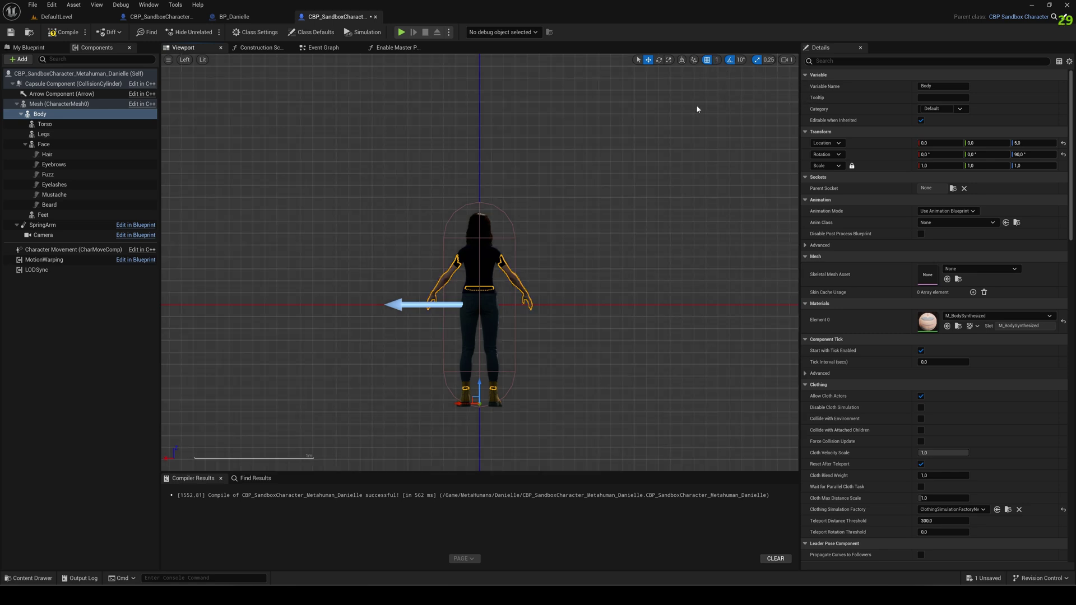
{"action": "left_click", "coordinate": [183, 59]}
{"action": "left_click", "coordinate": [215, 76]}
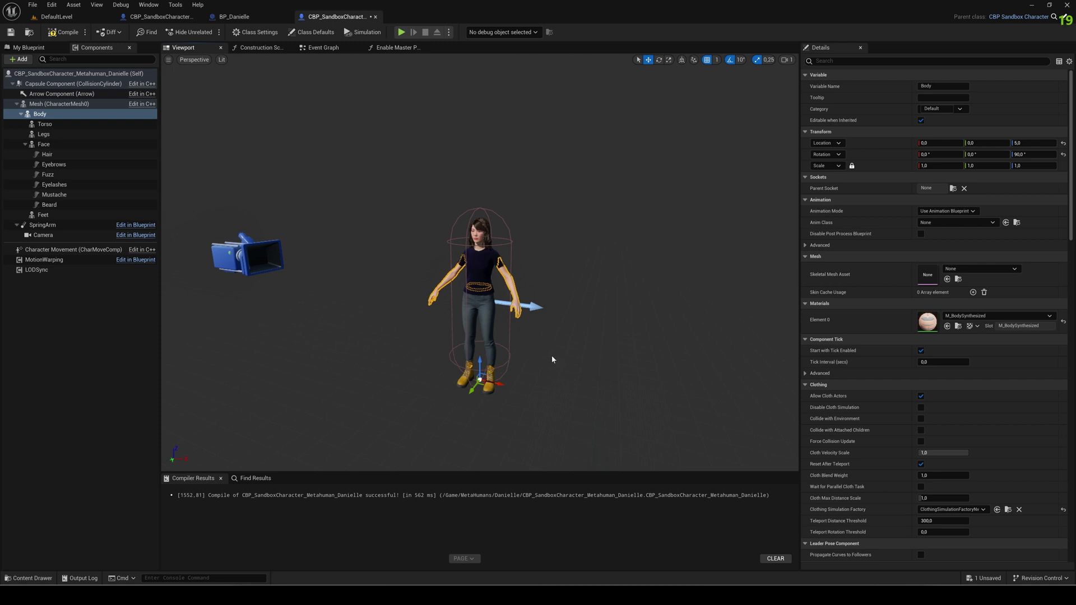
Rotate the Body mesh to about 0° yaw to face the capsule's forward arrow, orbiting to check.
{"action": "key", "text": "e"}
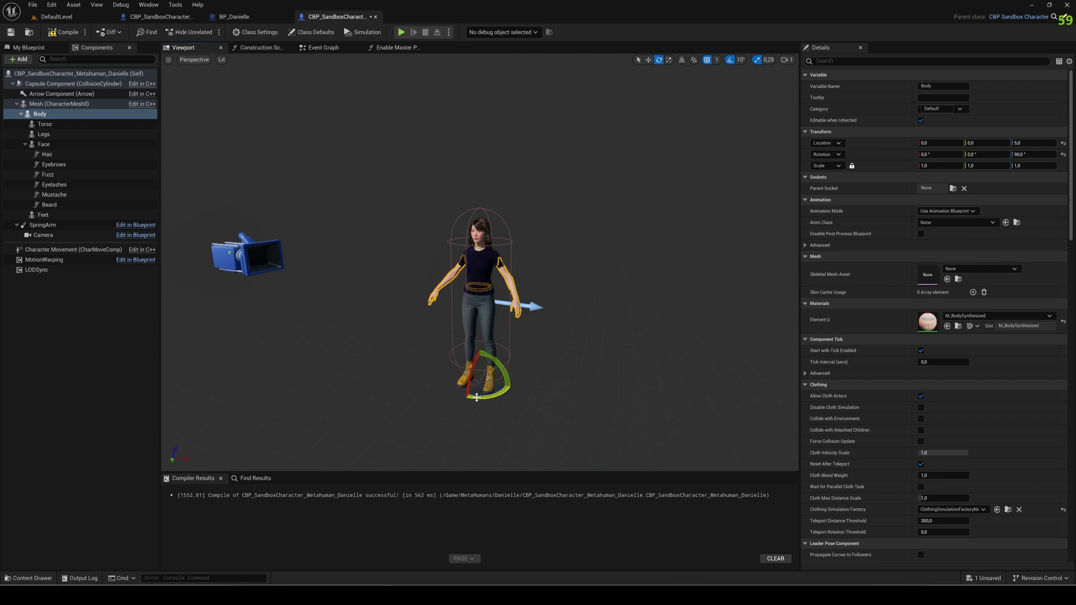
{"action": "left_click_drag", "start_coordinate": [476, 397], "coordinate": [526, 384]}
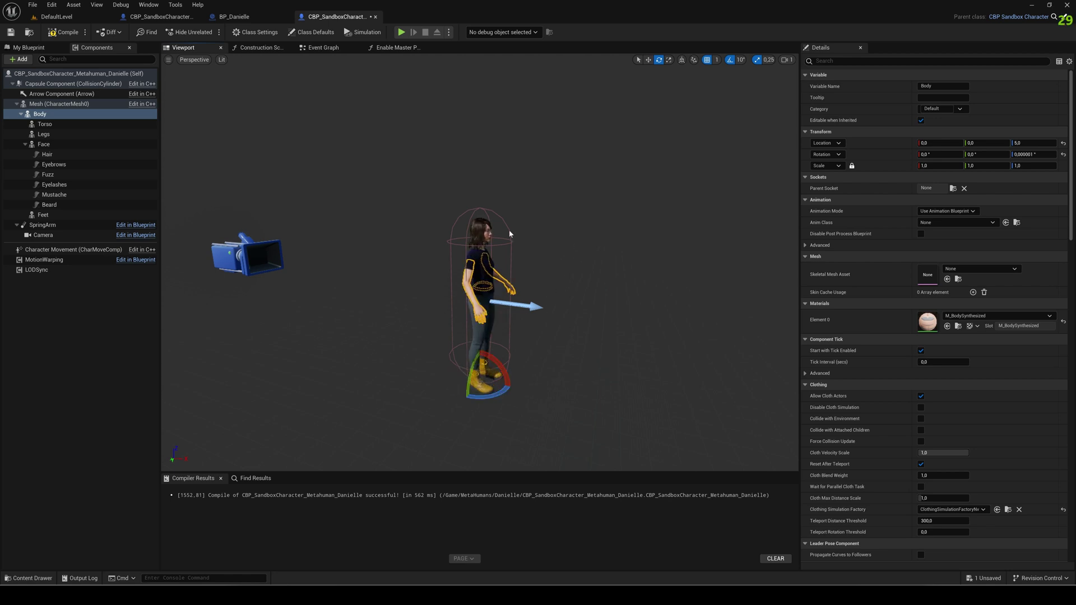
{"action": "left_click_drag", "start_coordinate": [553, 297], "coordinate": [644, 297], "text": "alt"}
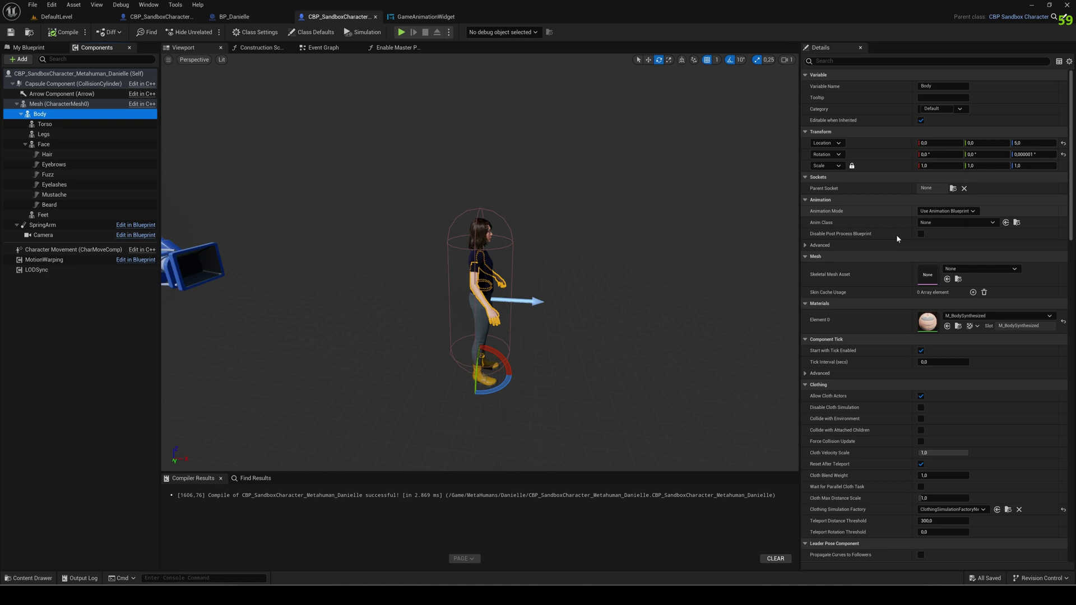
Search 'generi' in Body's Anim Class picker, then show the Widgets folder in the level editor.
{"action": "left_click", "coordinate": [956, 221]}
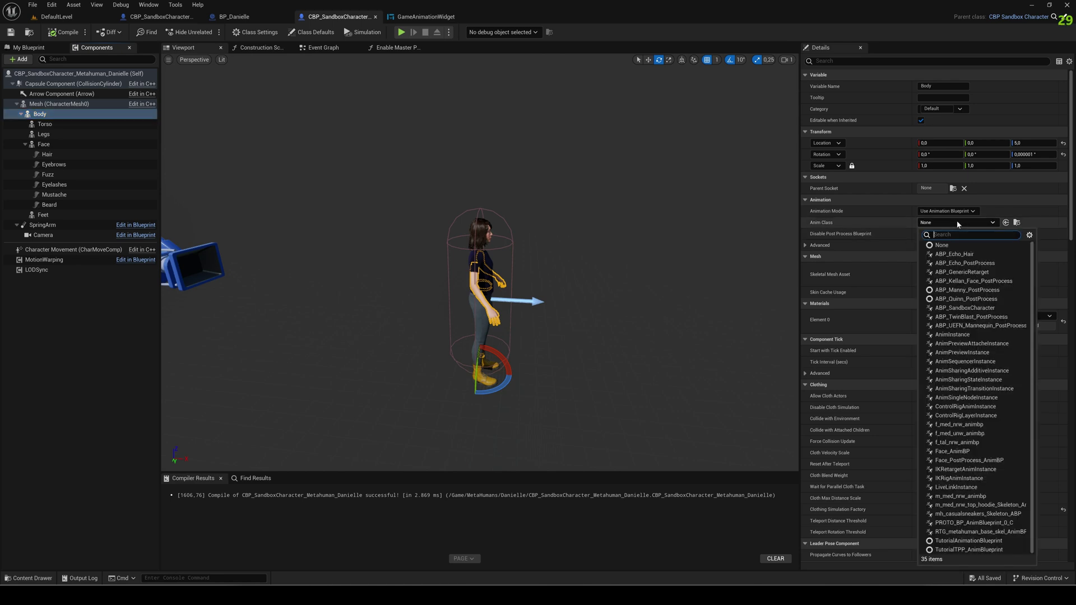
{"action": "type", "text": "generi"}
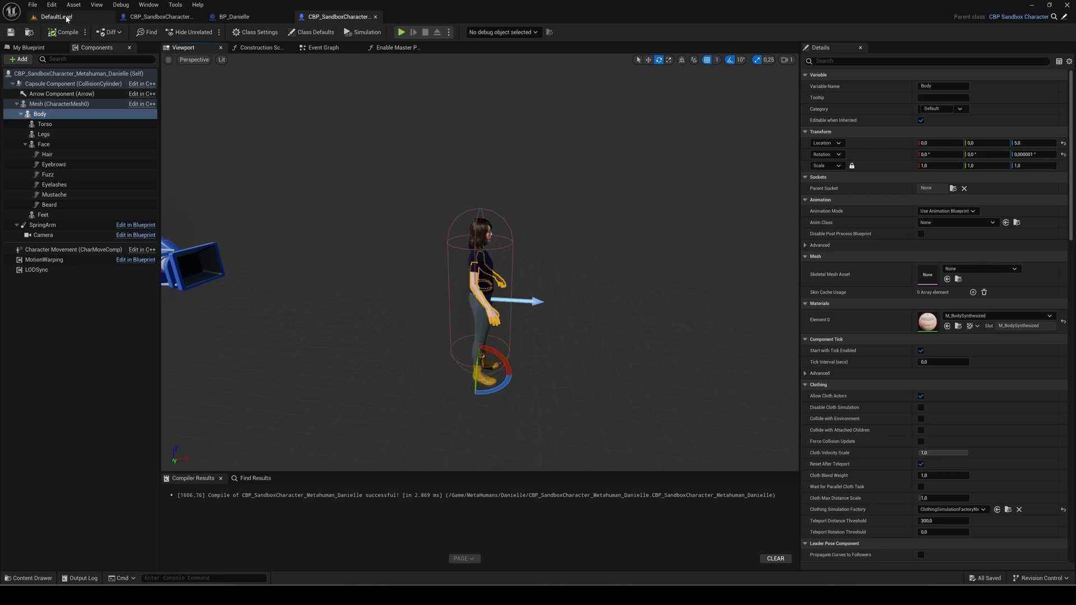
{"action": "left_click", "coordinate": [67, 18]}
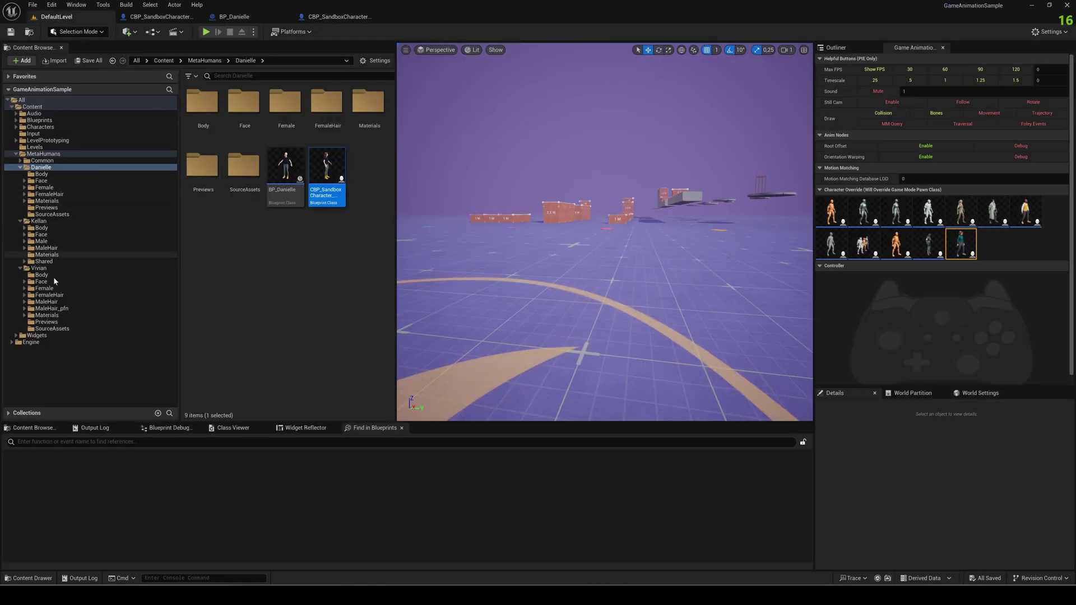
{"action": "left_click", "coordinate": [32, 335]}
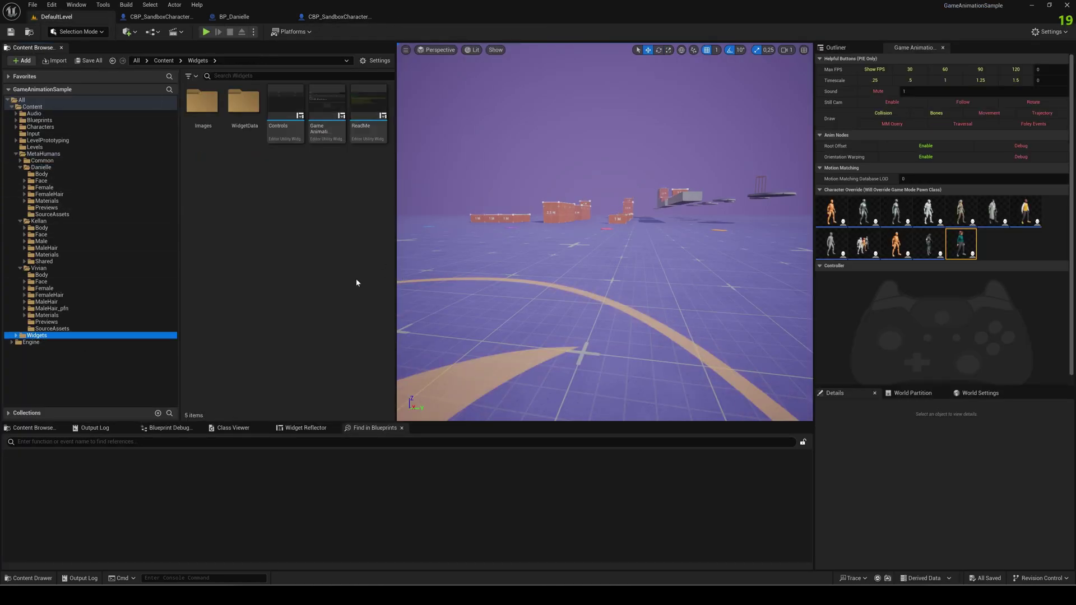
Open GameAnimationWidget and copy the last character button in the row.
{"action": "double_click", "coordinate": [328, 104]}
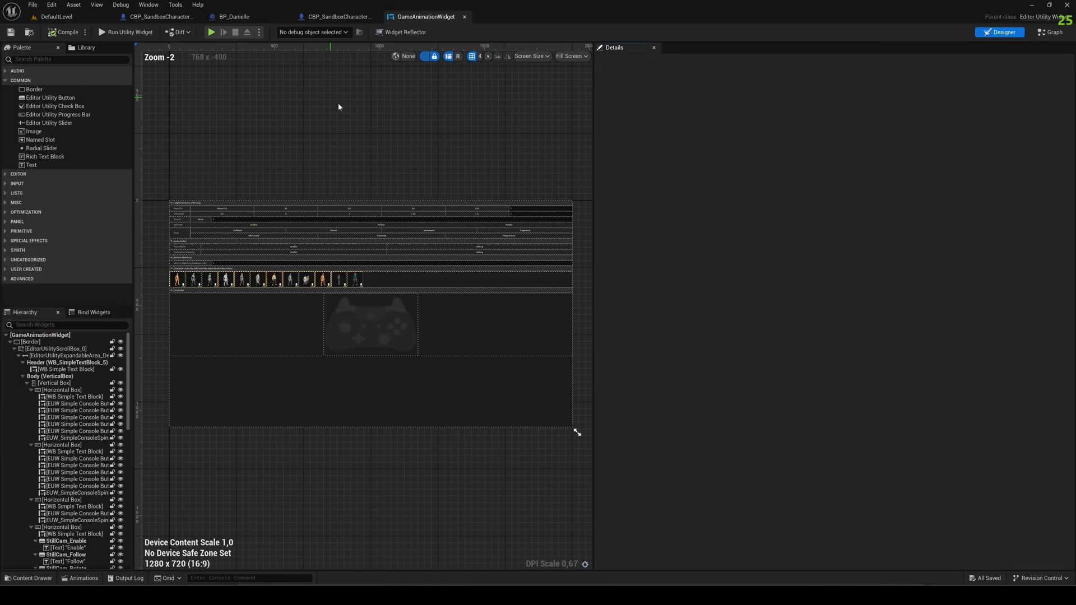
{"action": "left_click", "coordinate": [356, 281]}
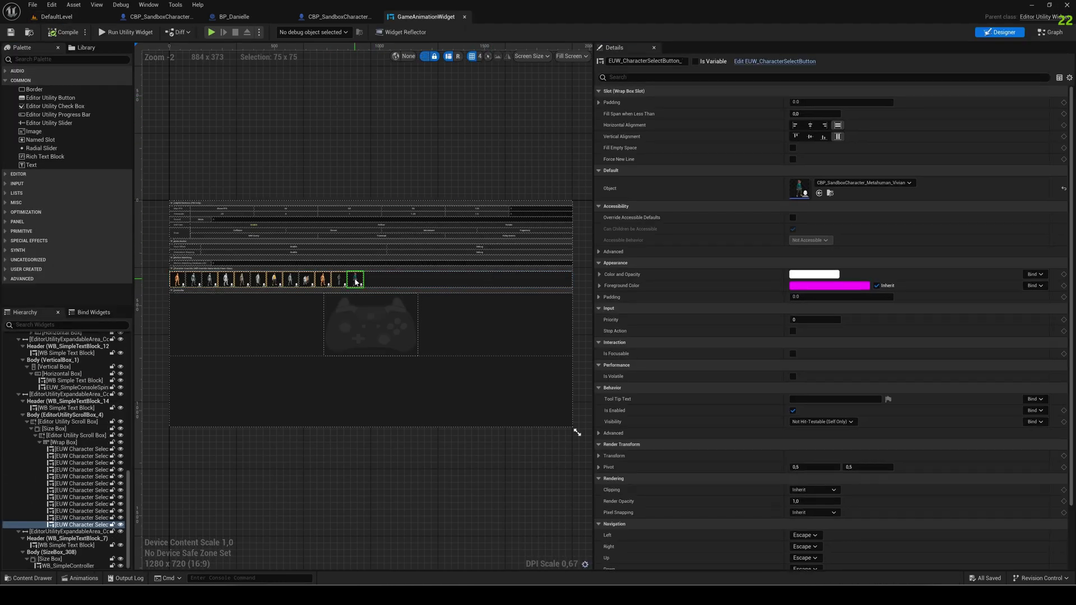
{"action": "right_click", "coordinate": [355, 281]}
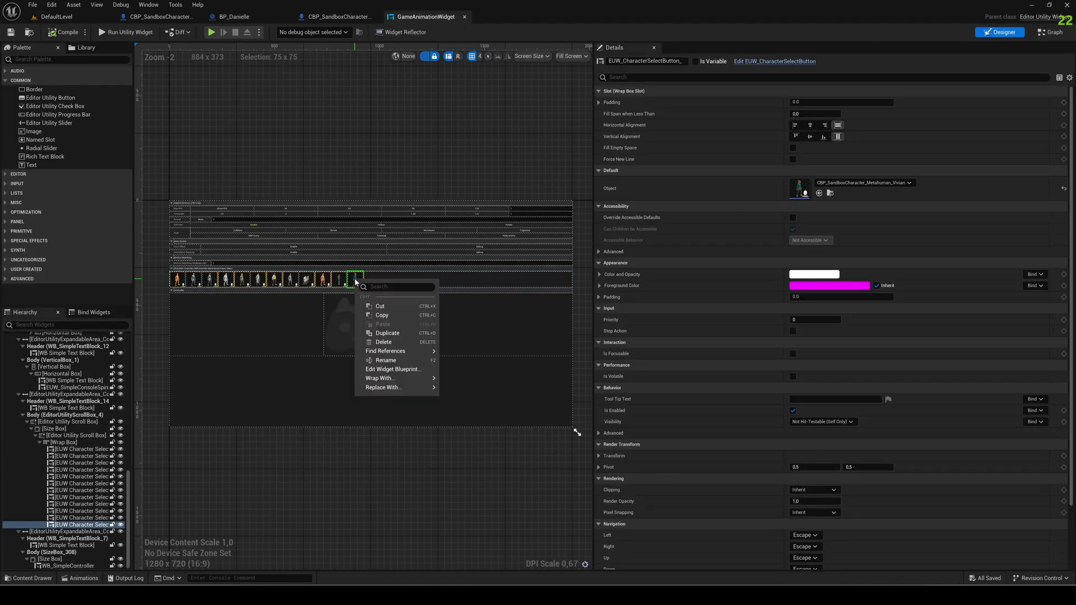
{"action": "left_click", "coordinate": [381, 315]}
Paste the copied button into the Wrap Box at the end of the character row.
{"action": "left_click", "coordinate": [382, 280]}
{"action": "right_click", "coordinate": [379, 279]}
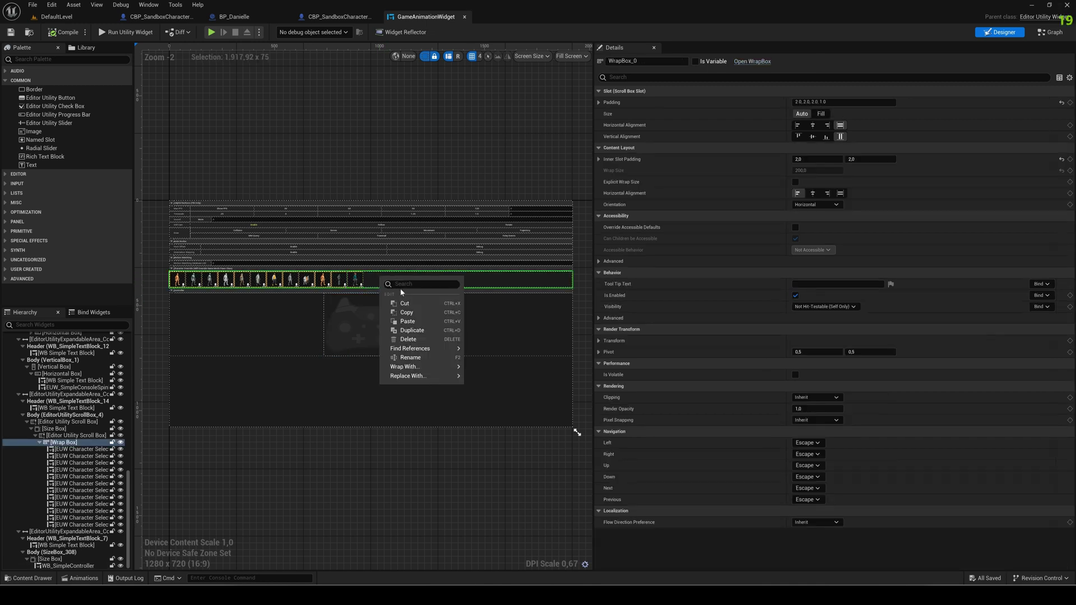
{"action": "left_click", "coordinate": [417, 326]}
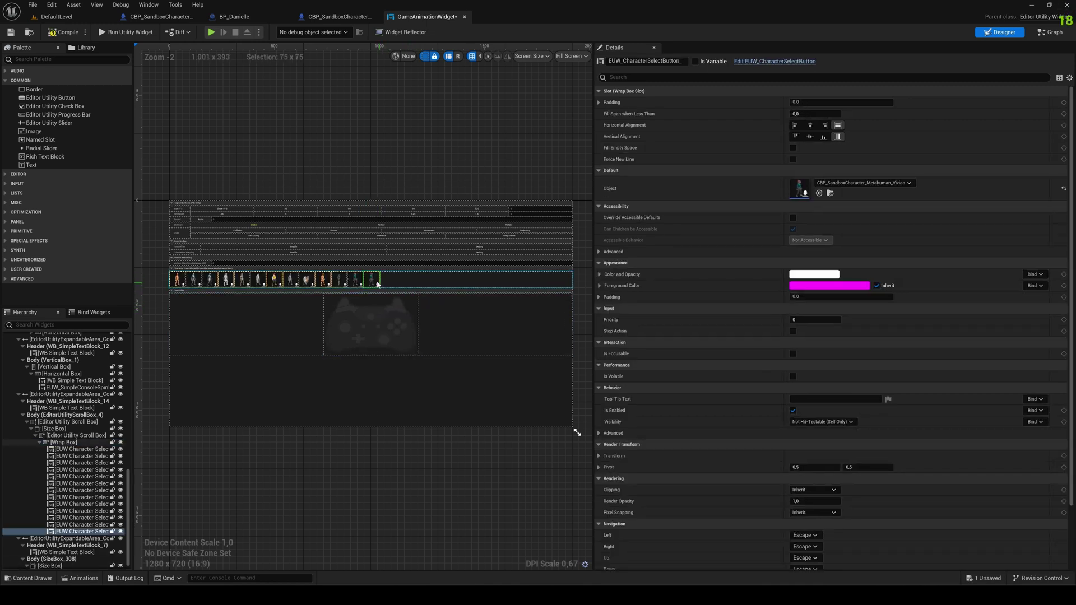
{"action": "left_click", "coordinate": [903, 184]}
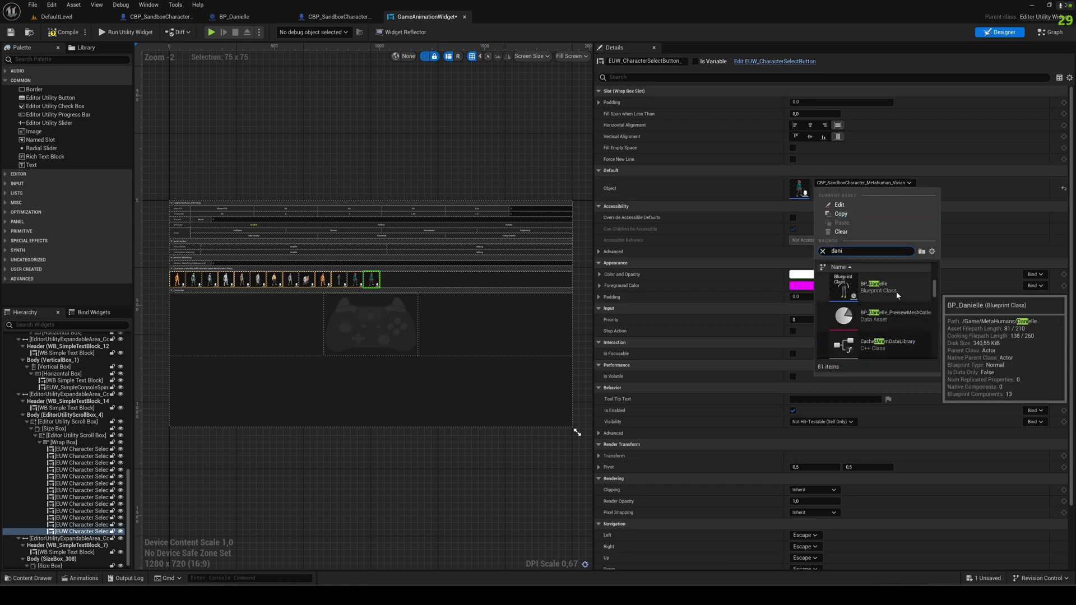
Assign CBP_SandboxCharacter_Metahuman_Danielle to the new button, then compile and save the widget.
{"action": "scroll", "coordinate": [898, 325], "scroll_direction": "down", "scroll_amount": 2}
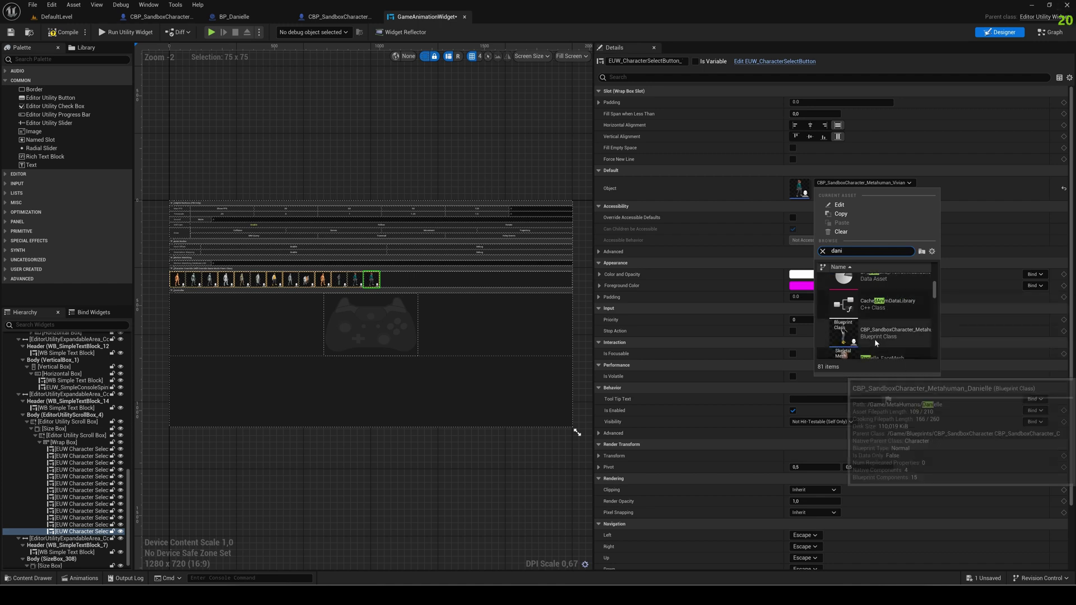
{"action": "left_click", "coordinate": [878, 332]}
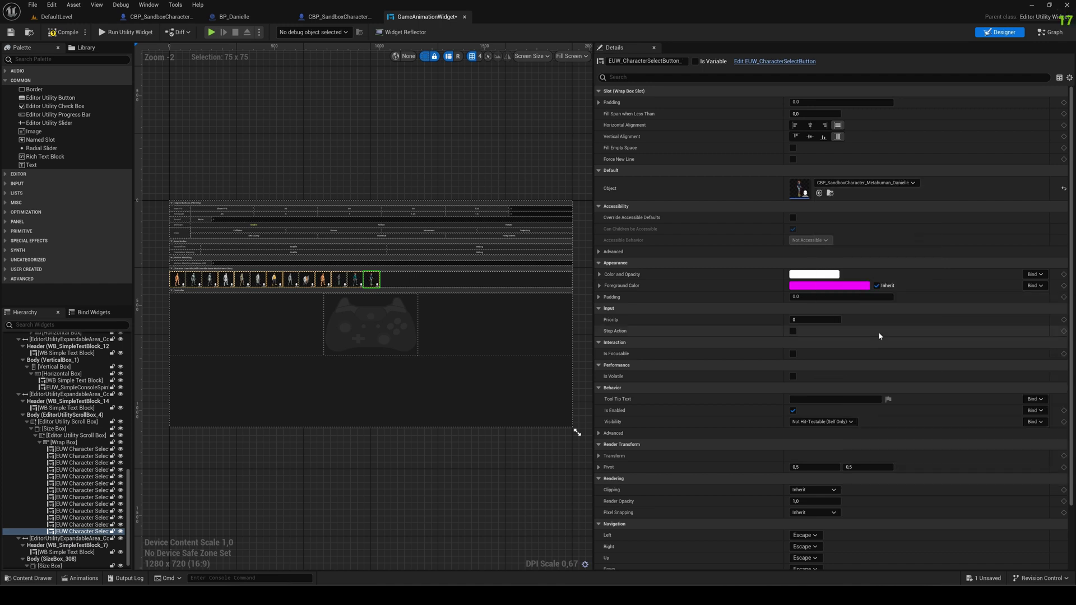
{"action": "left_click", "coordinate": [522, 143]}
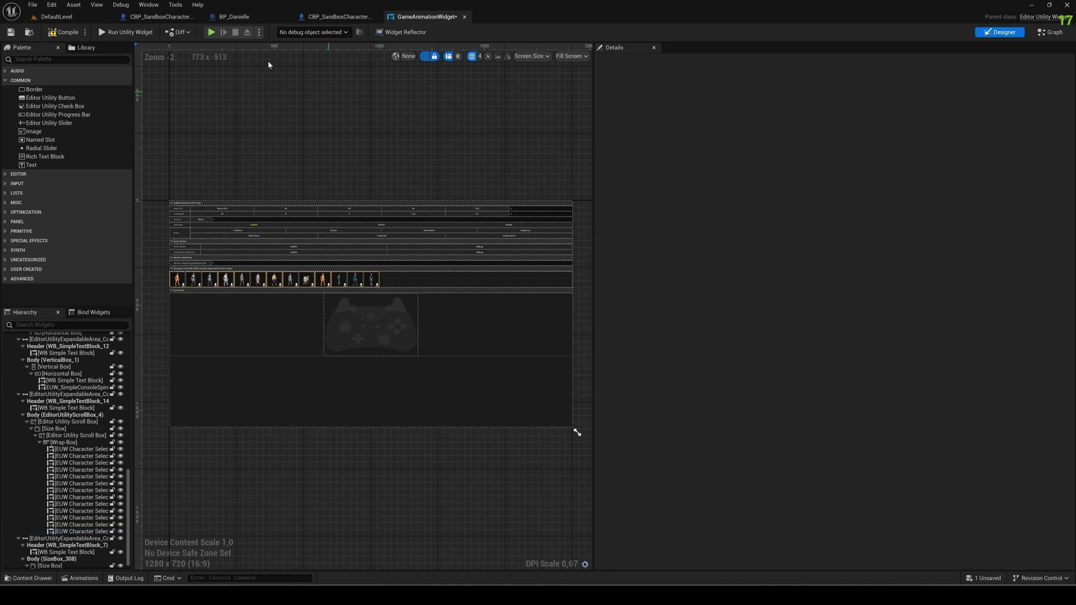
{"action": "left_click", "coordinate": [62, 32]}
{"action": "left_click", "coordinate": [10, 31]}
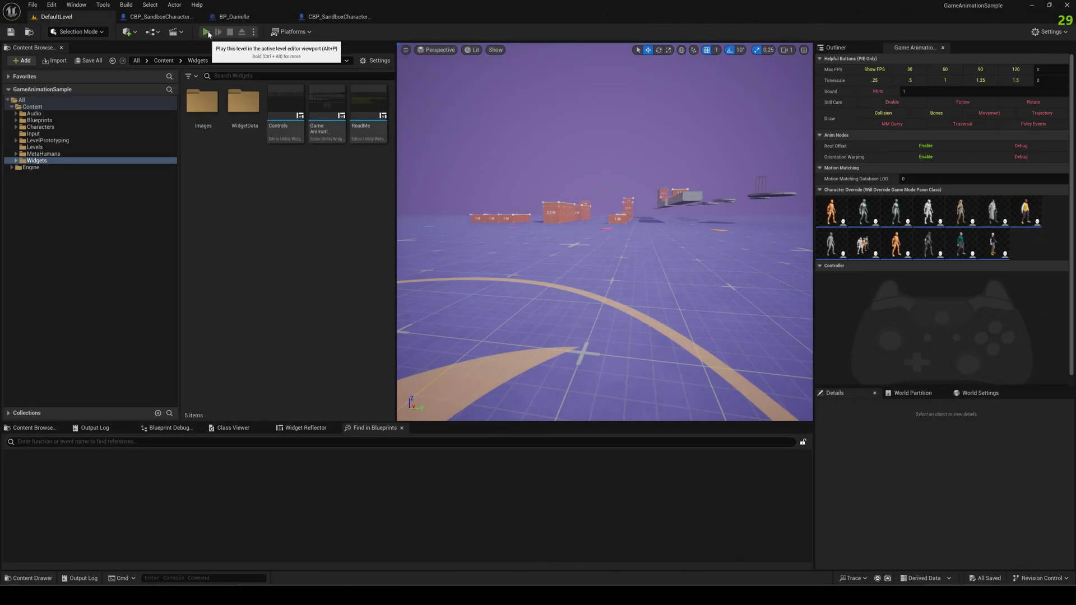
Play the level with Alt+P and walk the character onto the blue pad.
{"action": "key", "text": "alt+p"}
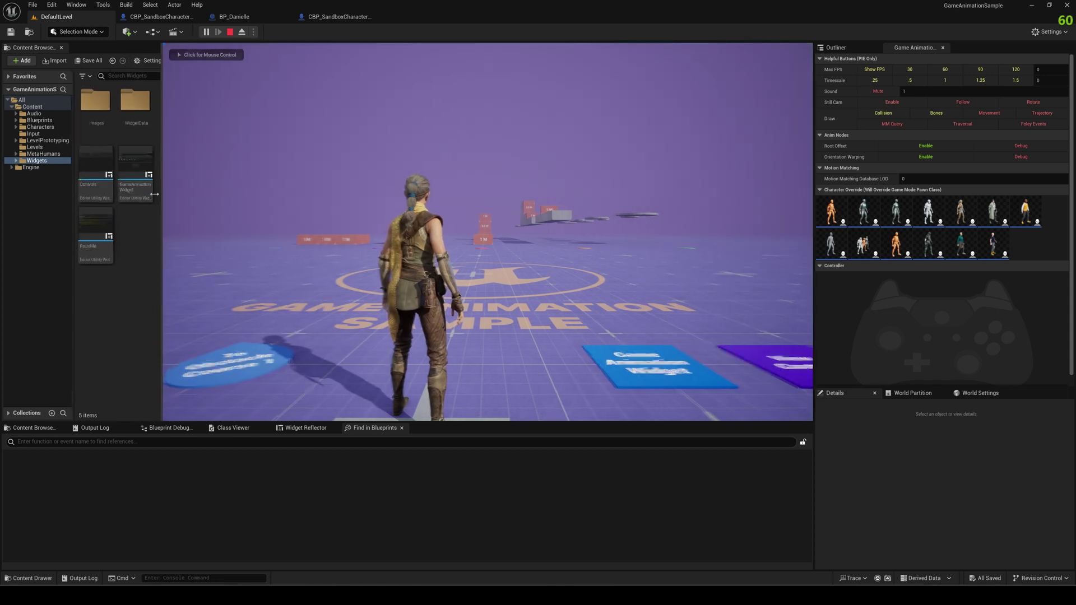
{"action": "left_click", "coordinate": [729, 382]}
{"action": "key", "text": "w"}
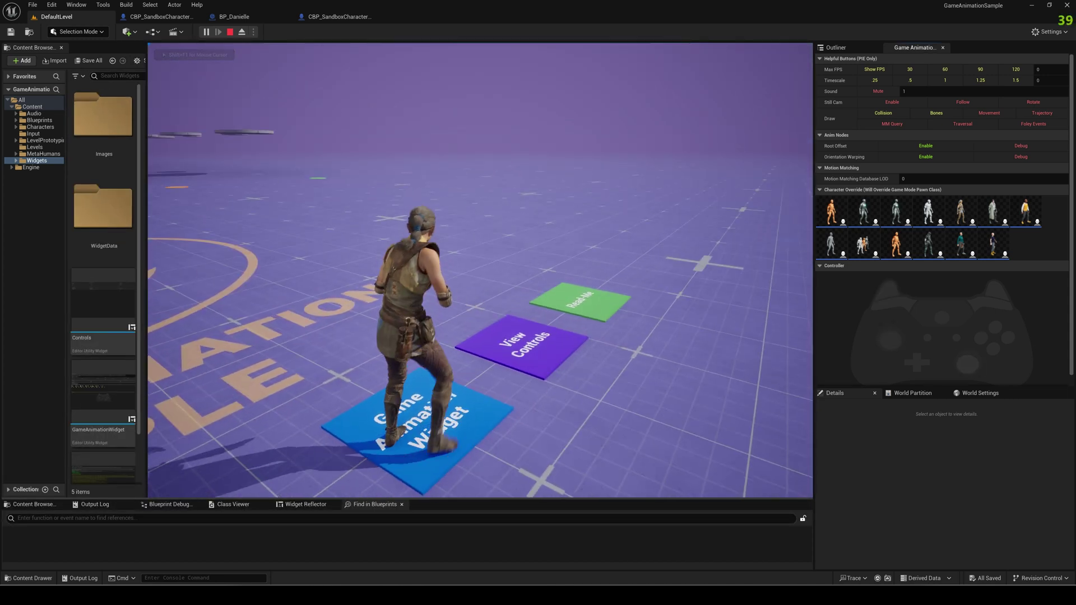
{"action": "key", "text": "shift+F1"}
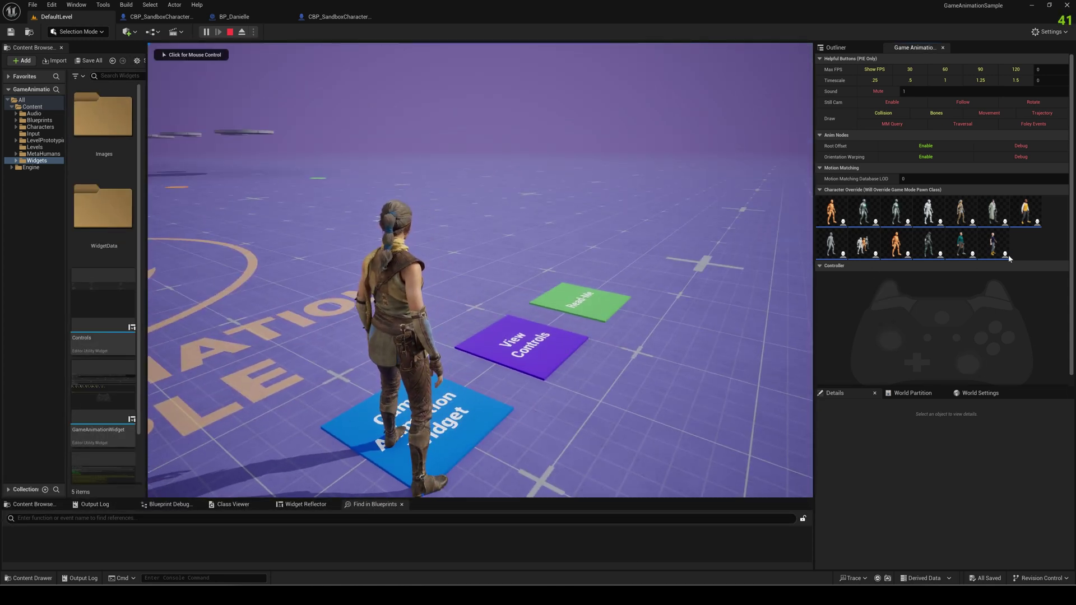
Try several Character Override thumbnails, ending on Danielle, and return control to the game.
{"action": "left_click", "coordinate": [996, 244]}
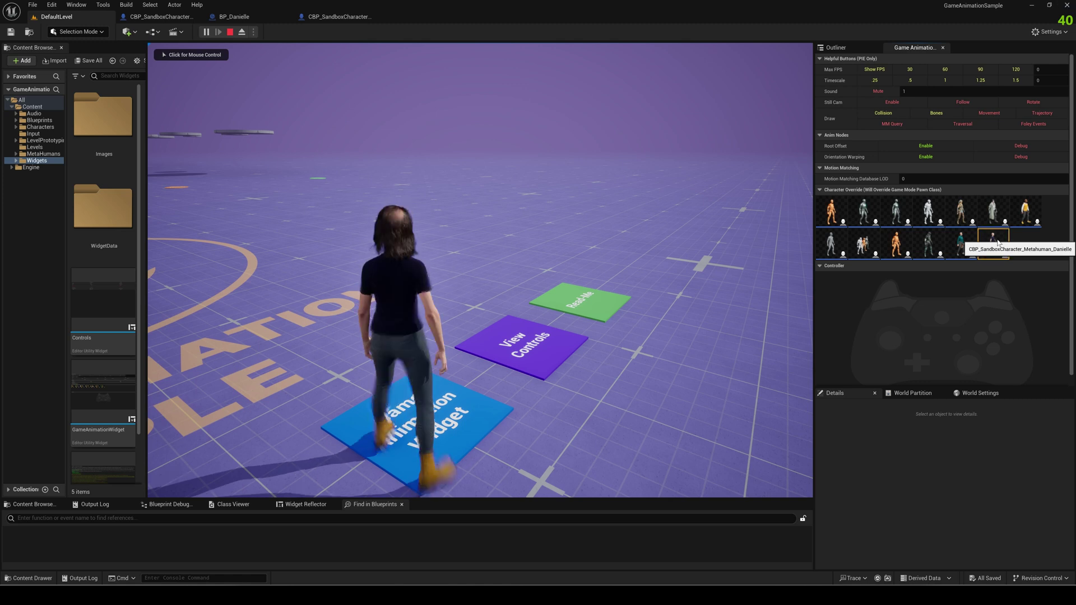
{"action": "left_click", "coordinate": [961, 243]}
{"action": "left_click", "coordinate": [928, 243]}
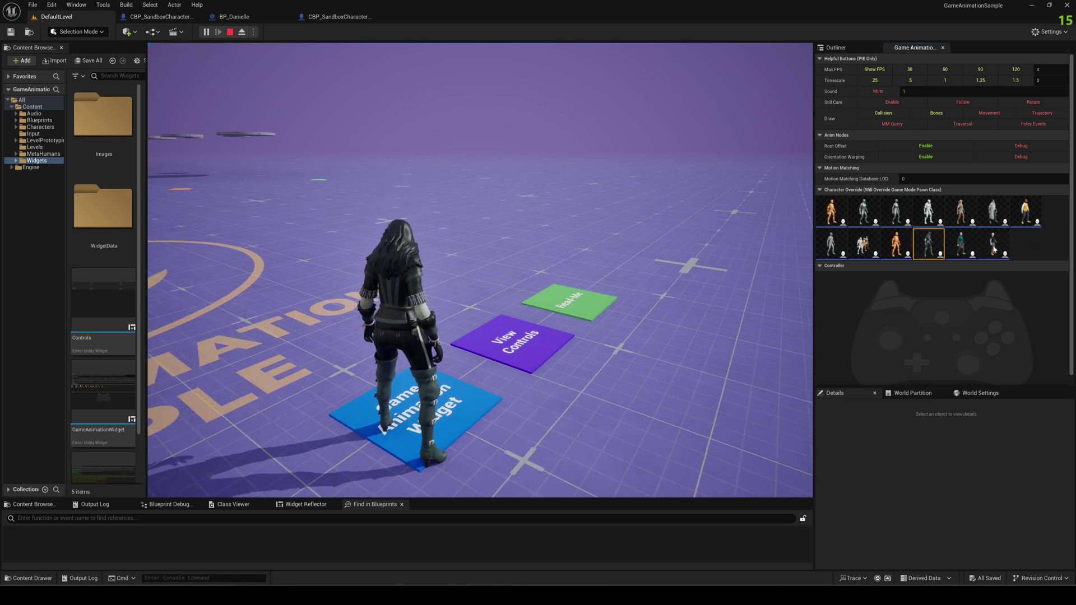
{"action": "left_click", "coordinate": [993, 247]}
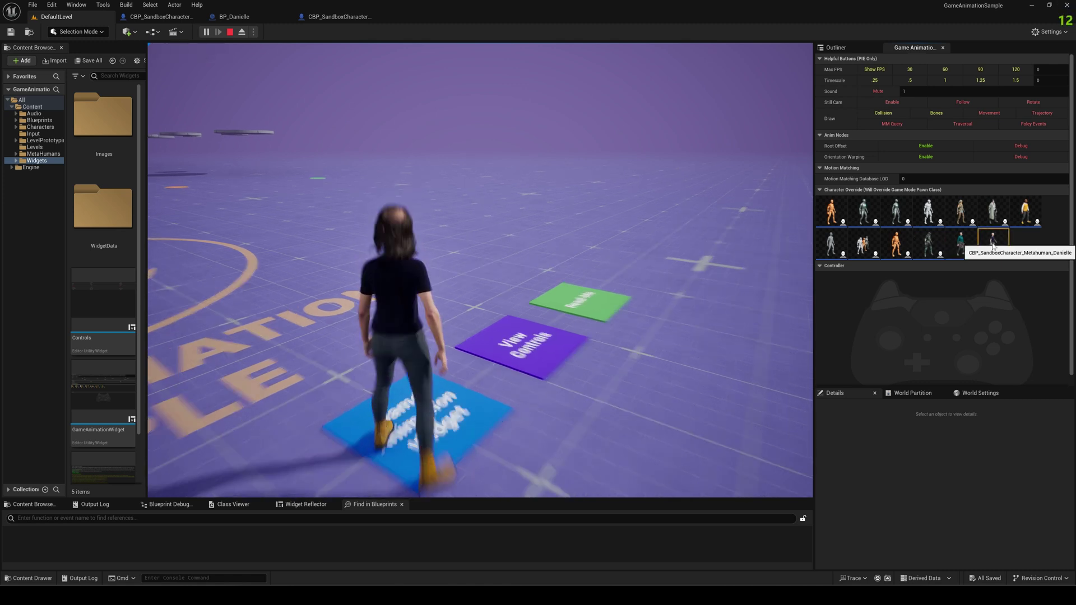
{"action": "left_click", "coordinate": [697, 246]}
Run Danielle forward over the logo and jump past the Obstacle Course pad.
{"action": "key", "text": "w"}
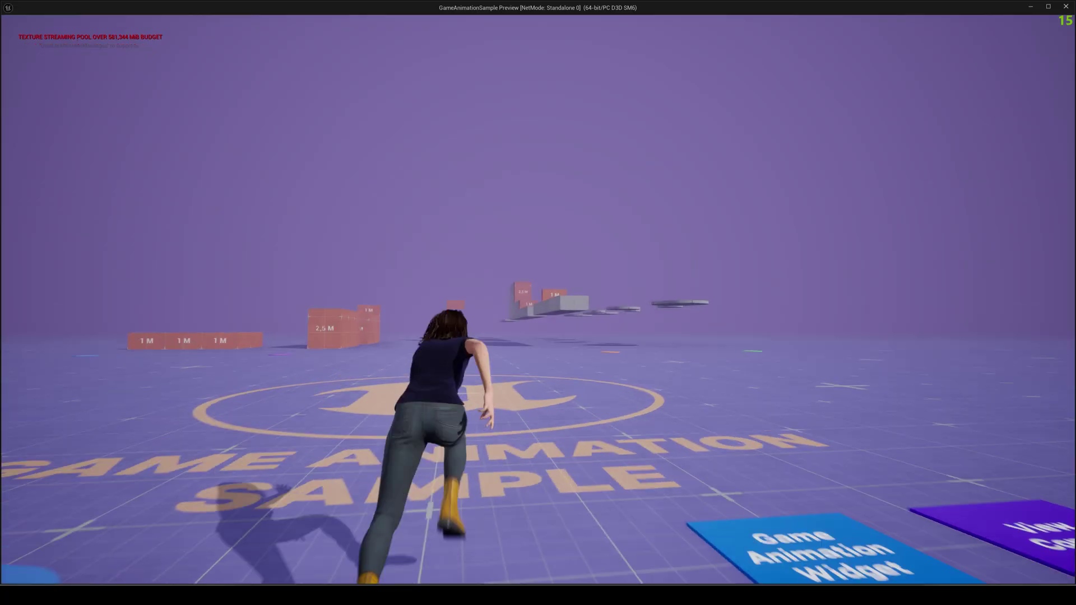
{"action": "key", "text": "w"}
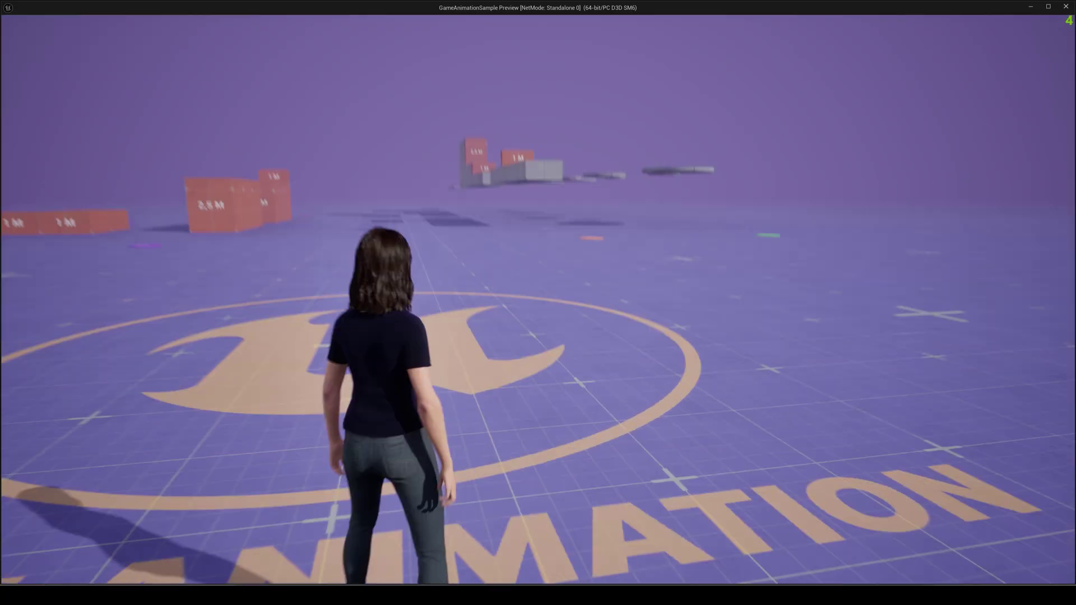
{"action": "key", "text": "w"}
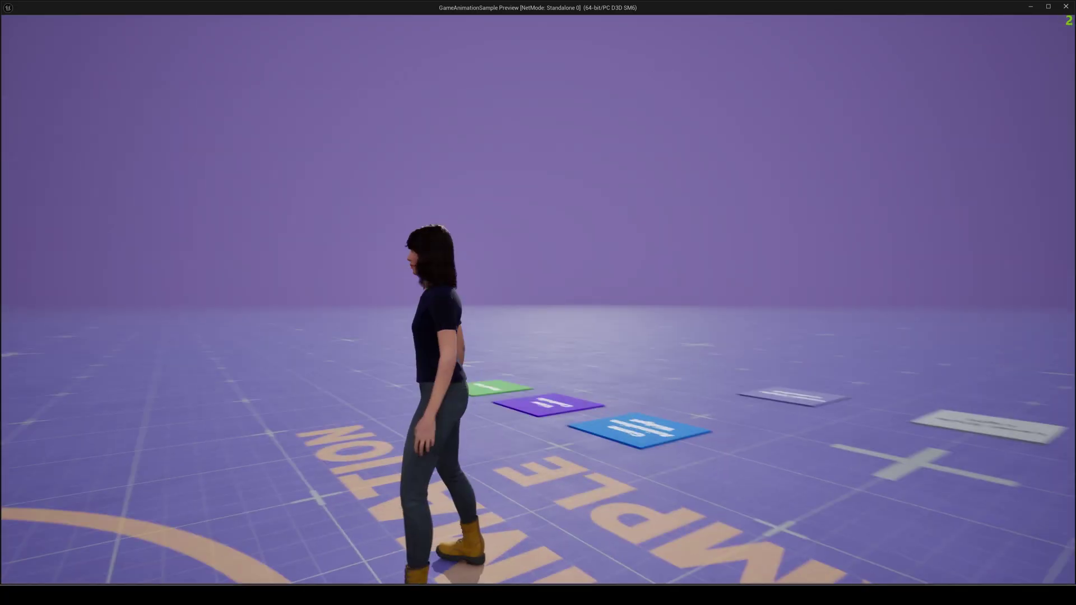
{"action": "key", "text": "space"}
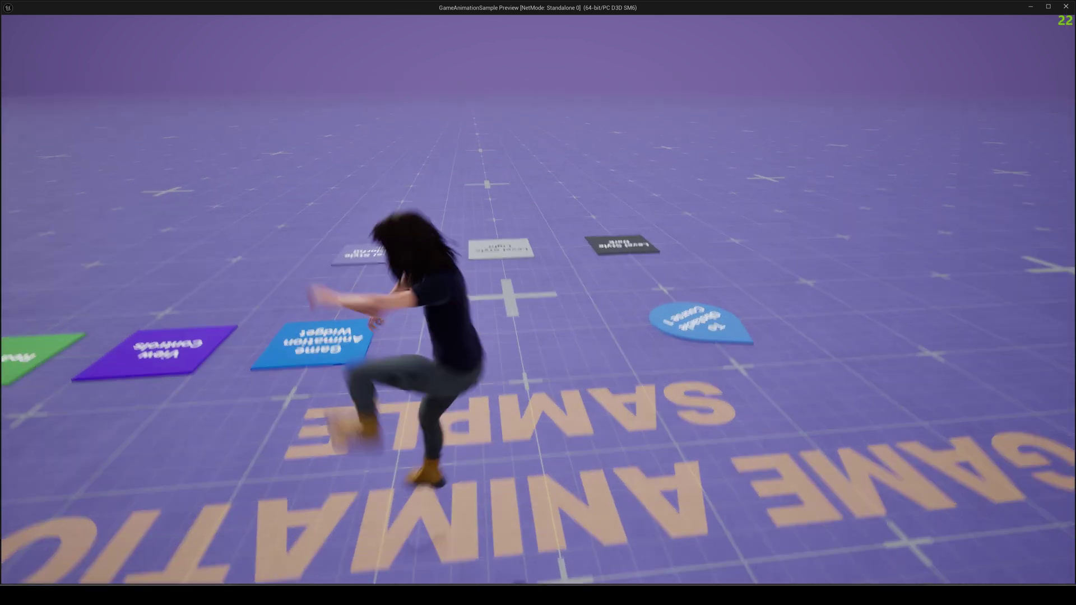
{"action": "key", "text": "w"}
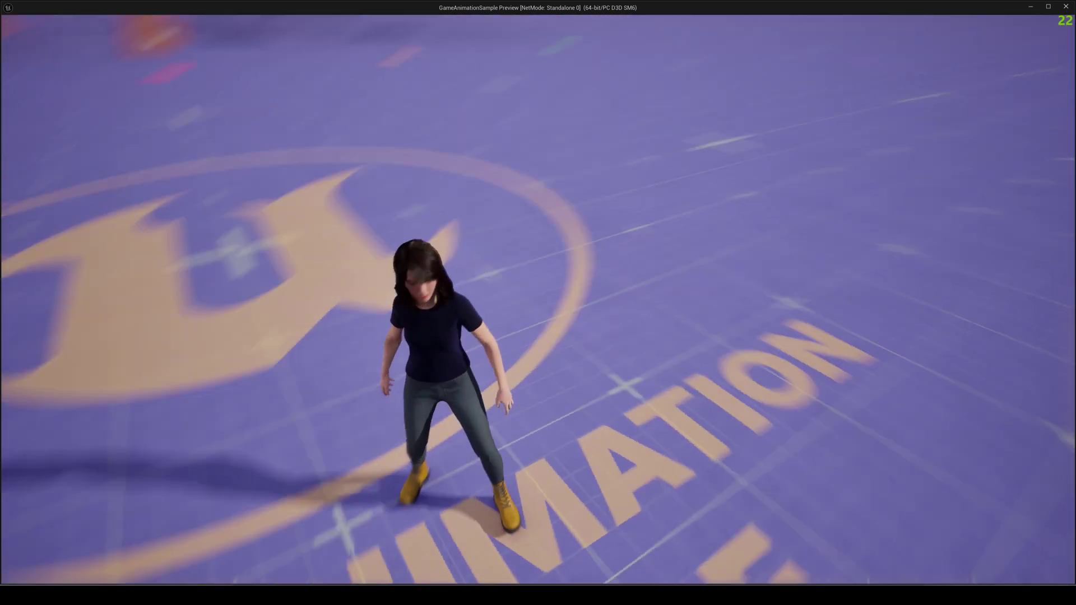
{"action": "key", "text": "w"}
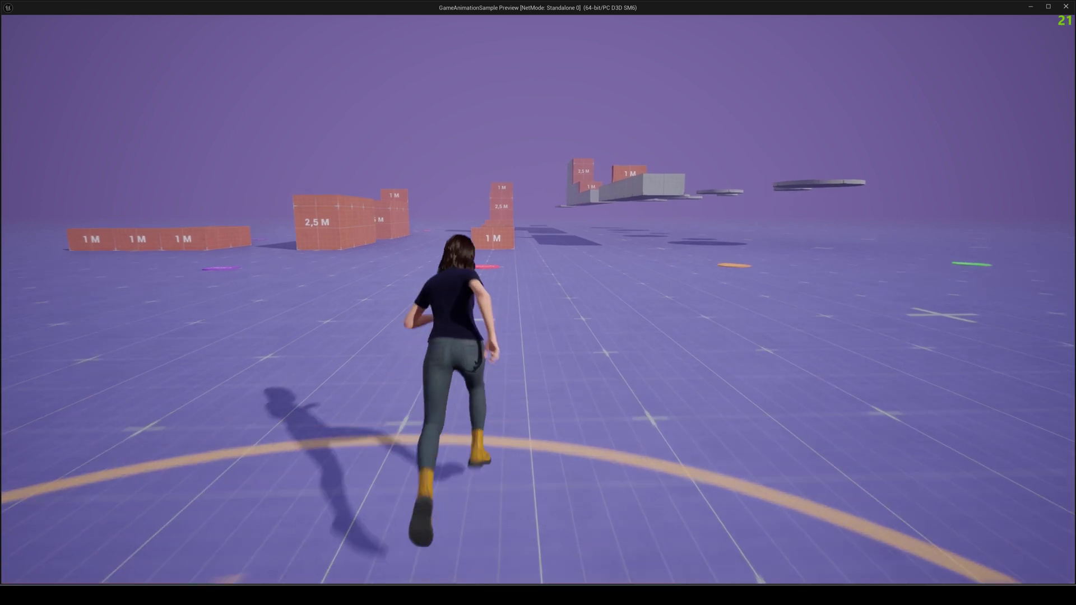
{"action": "key", "text": "space"}
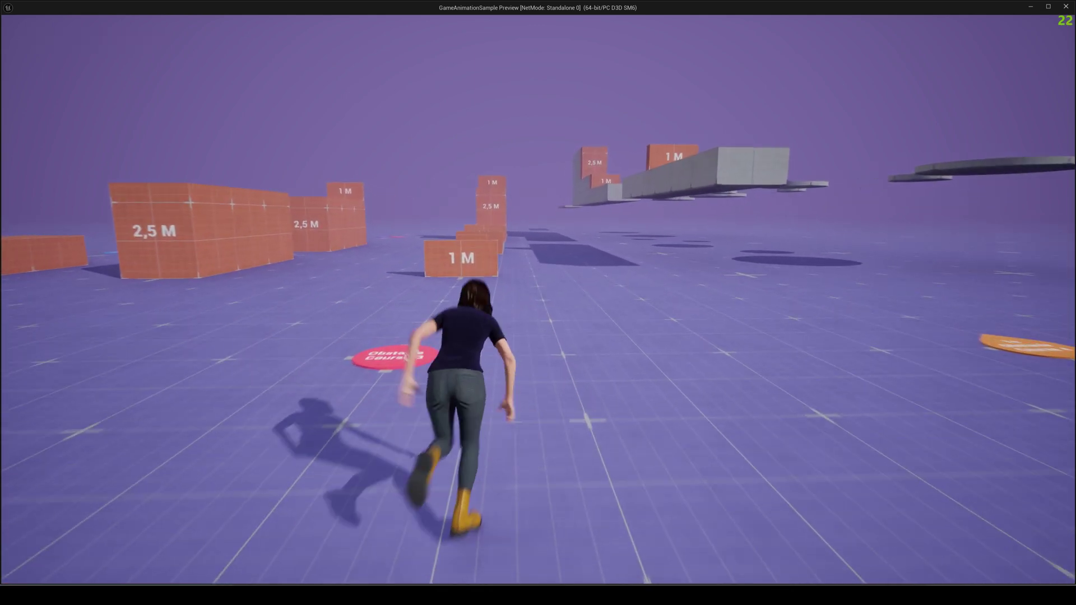
Vault and mantle Danielle over the 1 M blocks of the course.
{"action": "key", "text": "w"}
{"action": "key", "text": "space"}
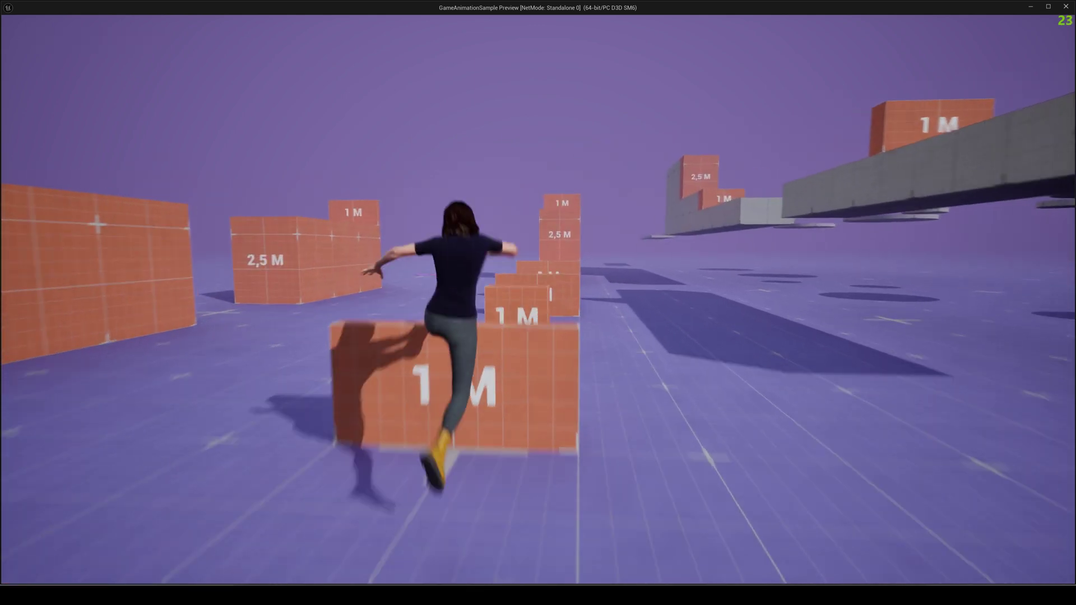
{"action": "key", "text": "space"}
{"action": "key", "text": "space"}
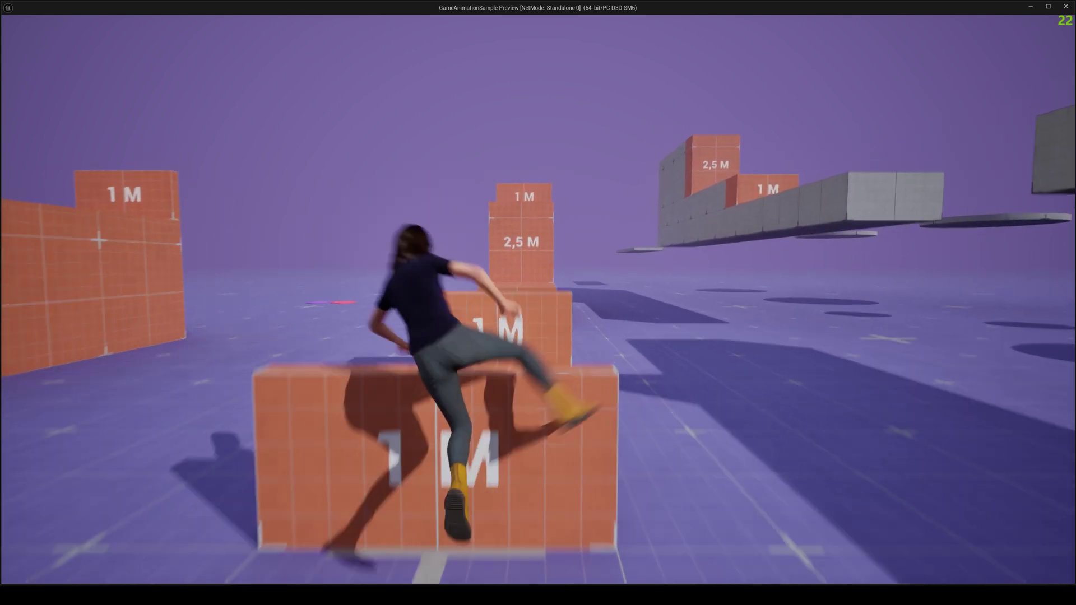
{"action": "key", "text": "space"}
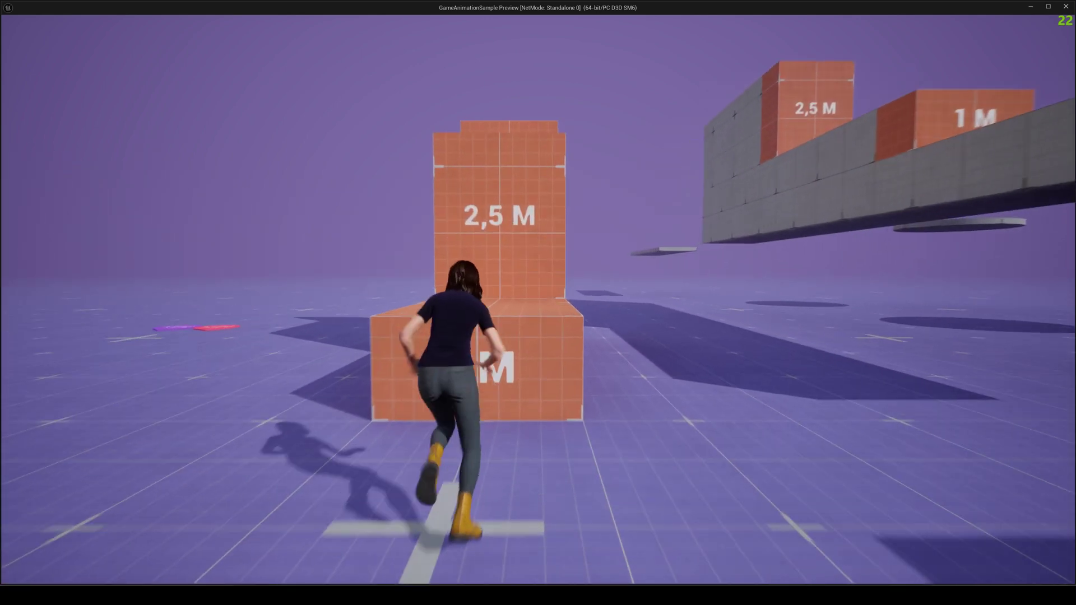
{"action": "key", "text": "space"}
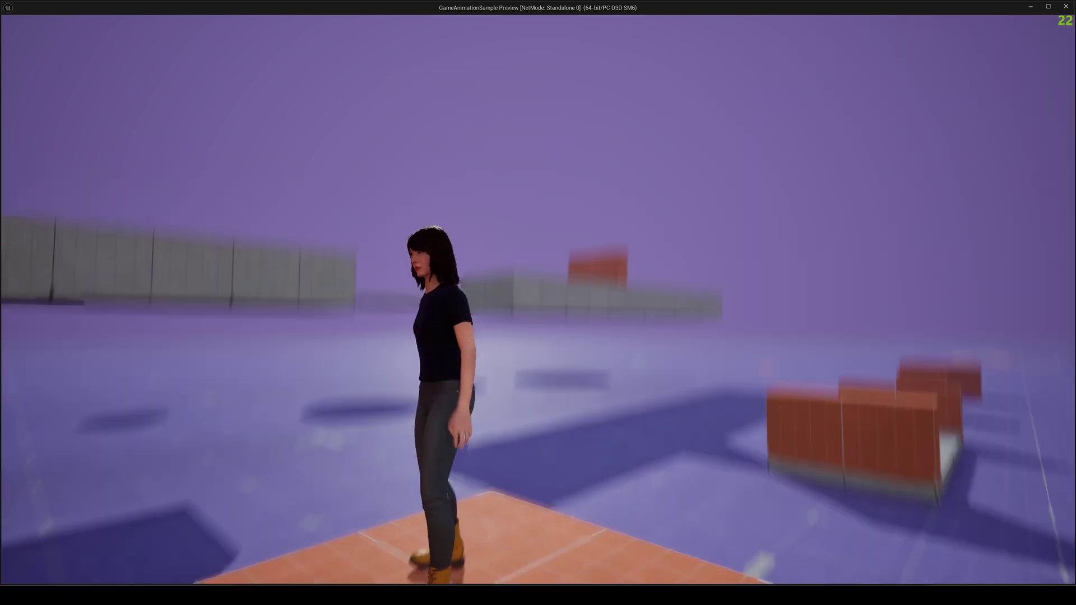